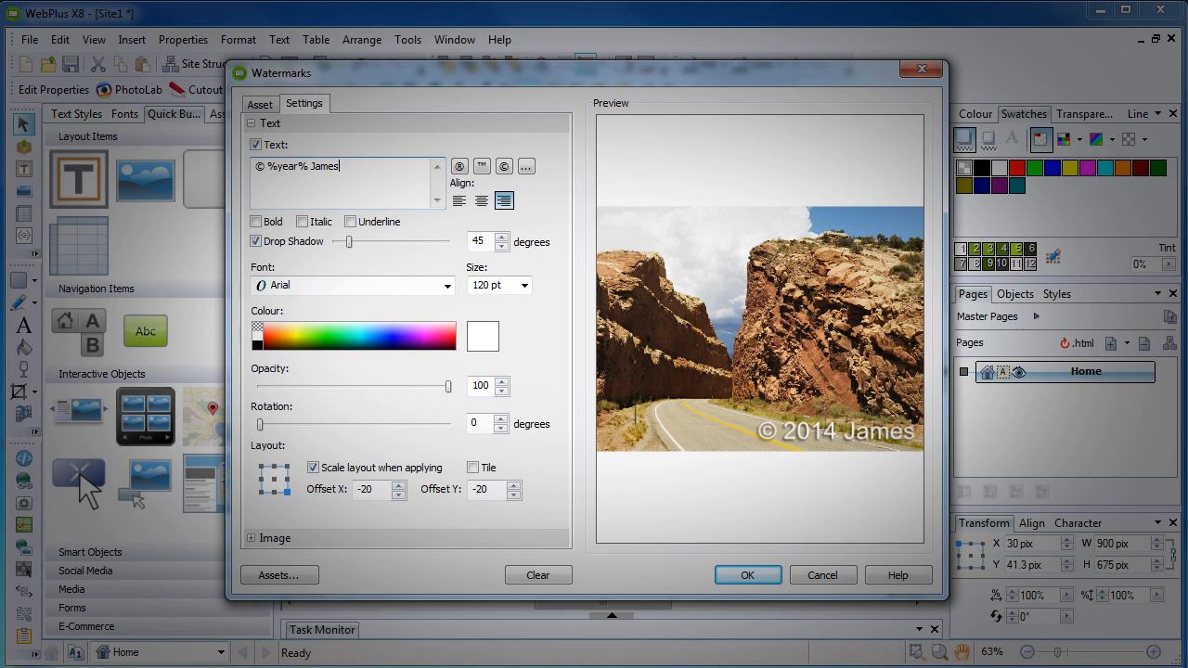
Step: Complete the watermark text by adding the photographer's surname
type("Ritson")
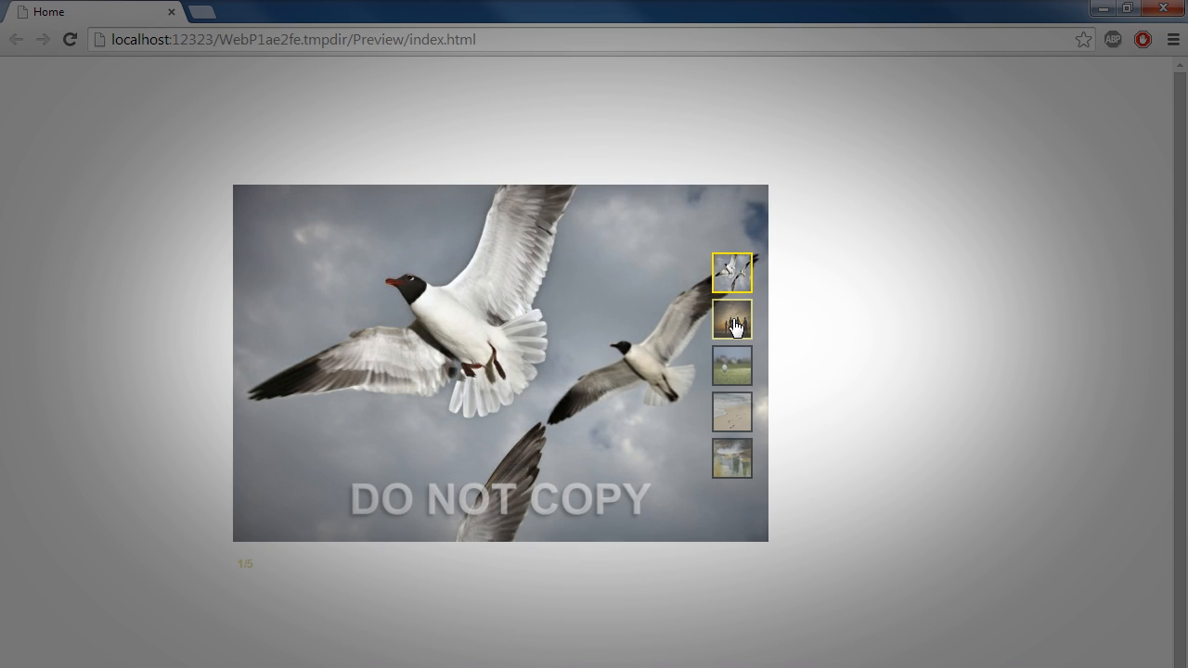
Step: Browse the photos in the previewed gallery to check the watermark on each one
left_click(733, 320)
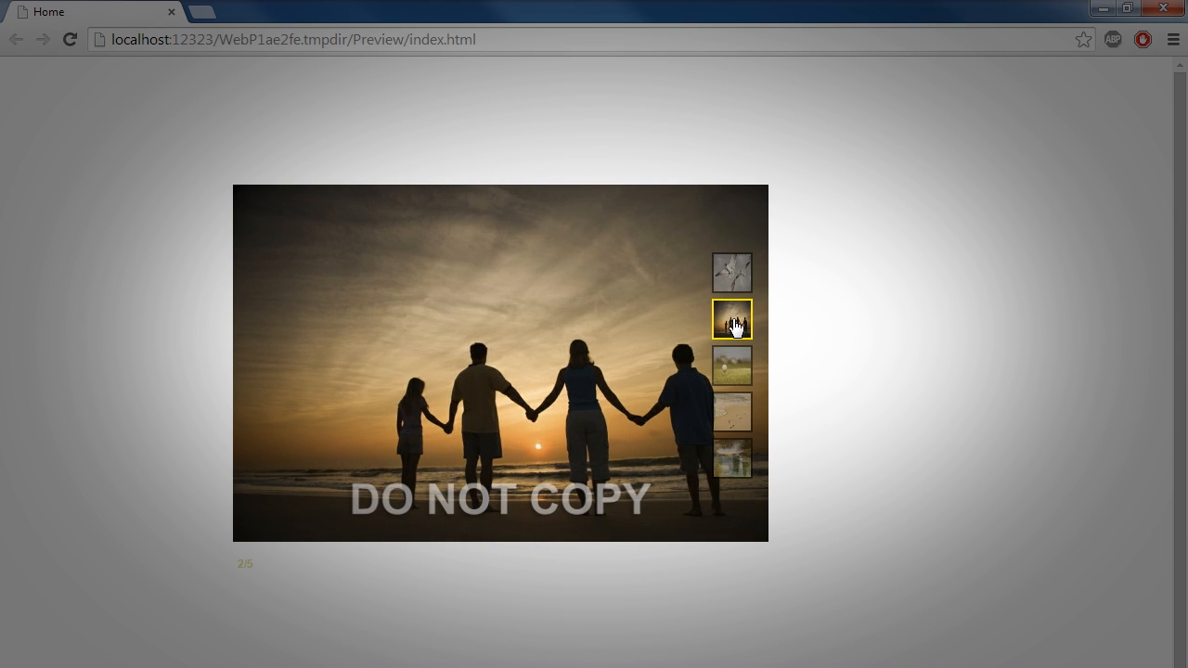
left_click(739, 371)
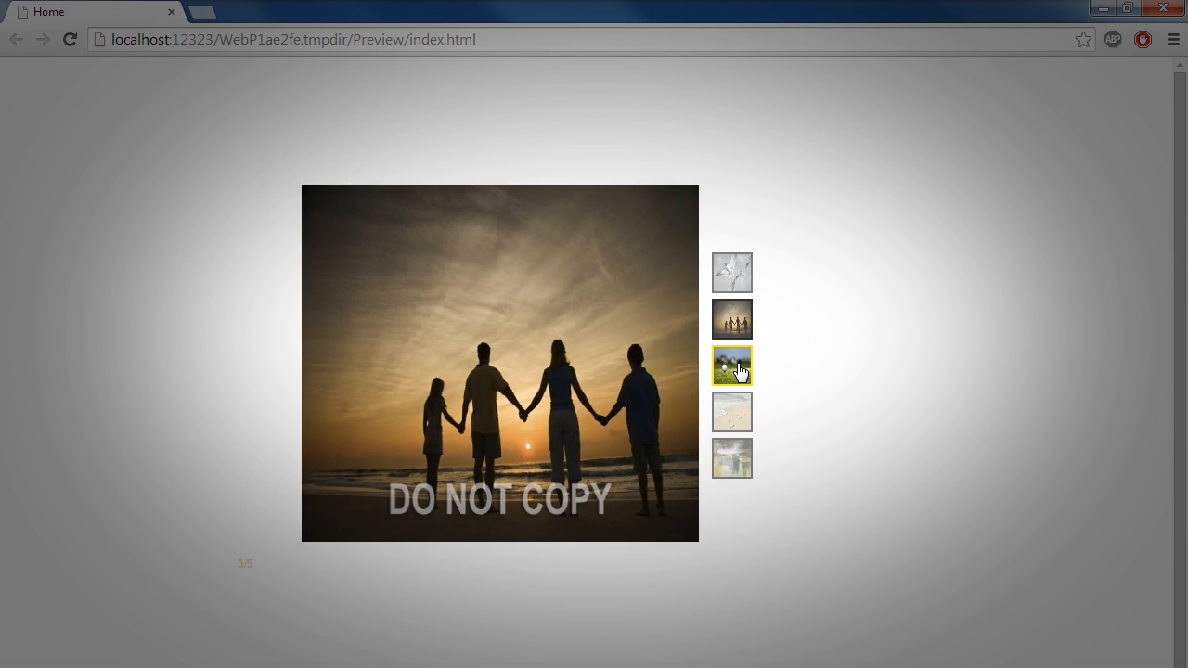
left_click(739, 417)
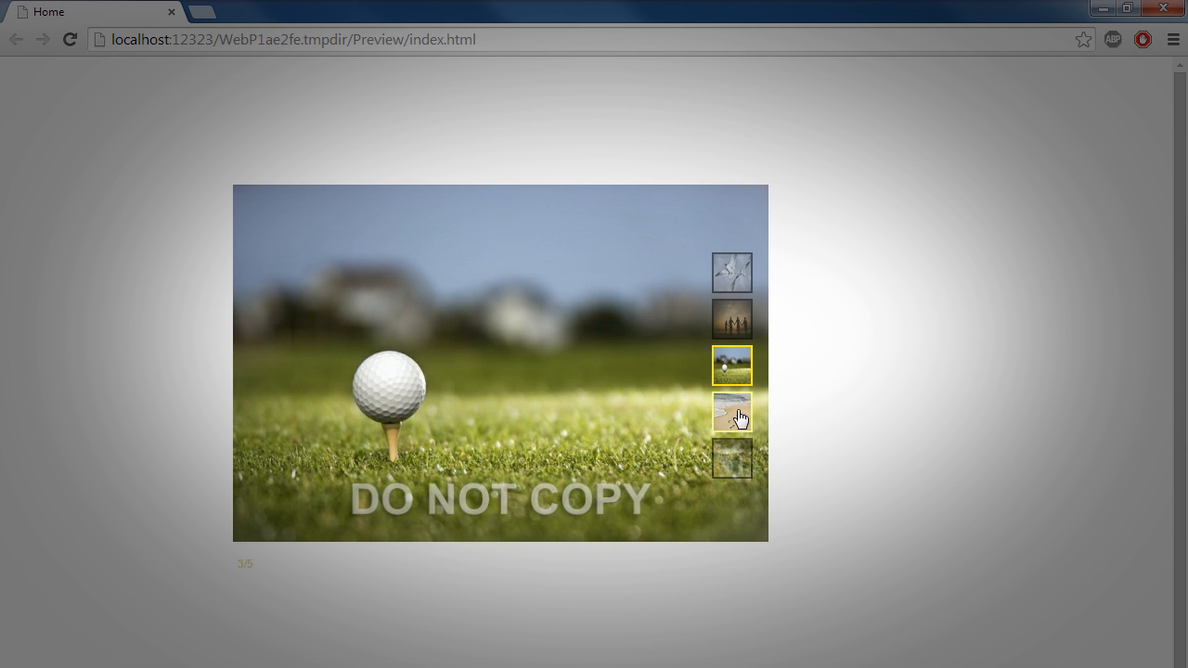
left_click(732, 461)
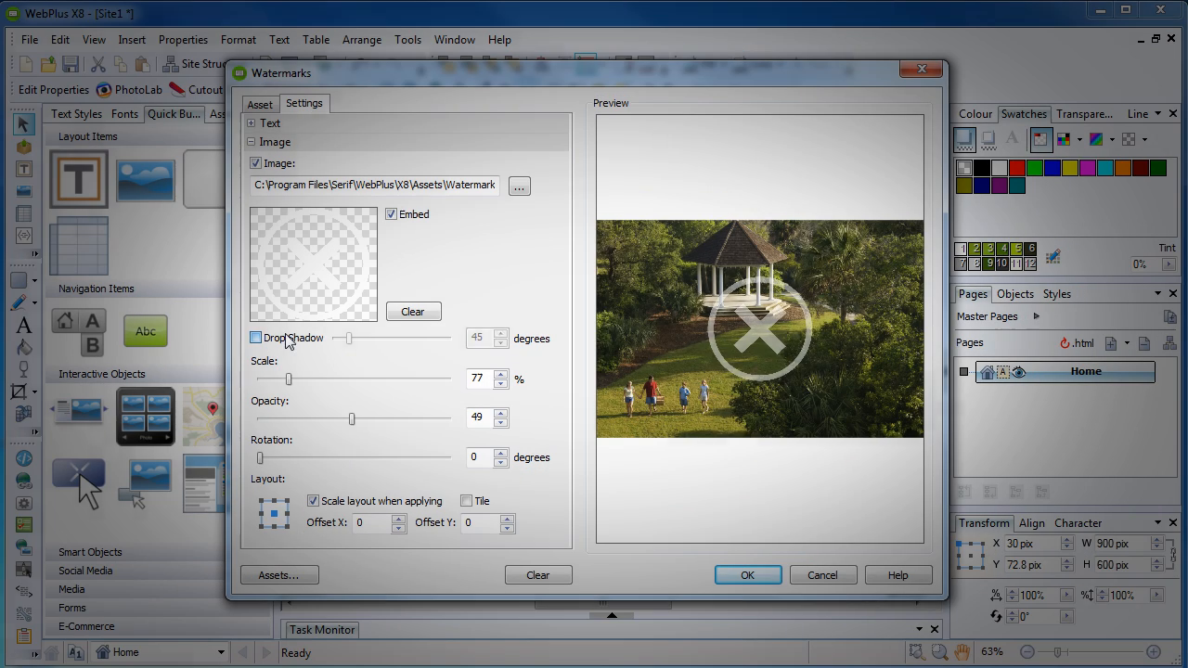
Step: Enlarge the circled-cross image watermark and lower its opacity
left_click_drag(283, 375, 325, 378)
left_click_drag(351, 420, 288, 423)
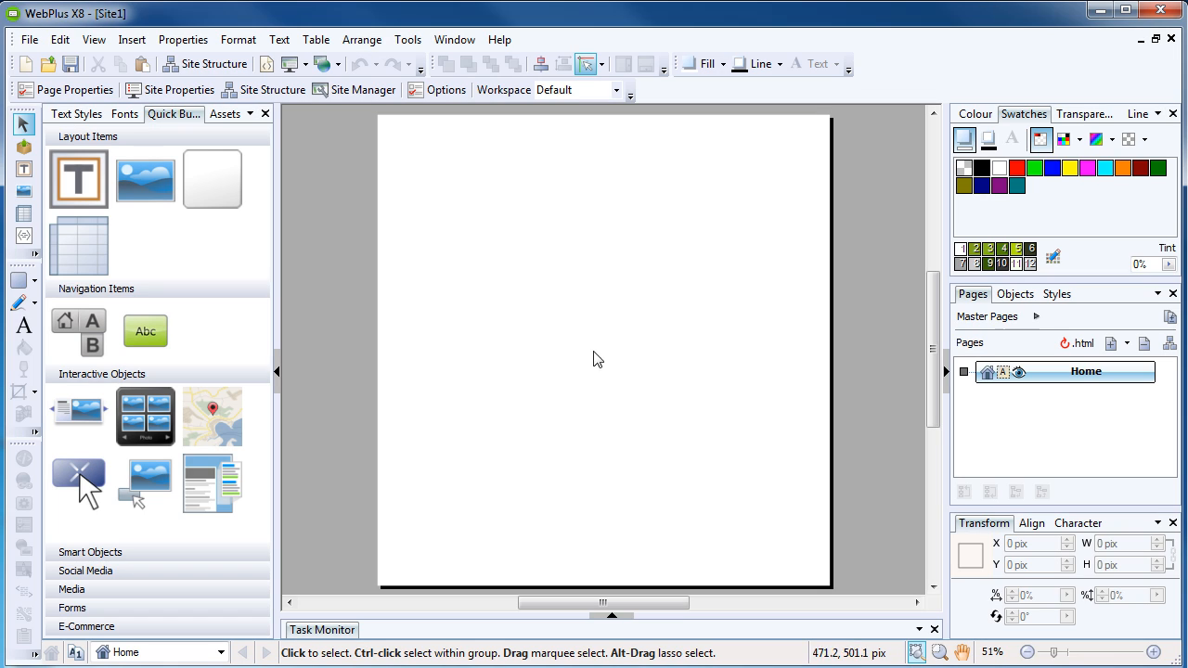
Step: Place the picture 060426c0011 on the Home page and move it to about X 183.6 pix, Y 46.1 pix
left_click(125, 185)
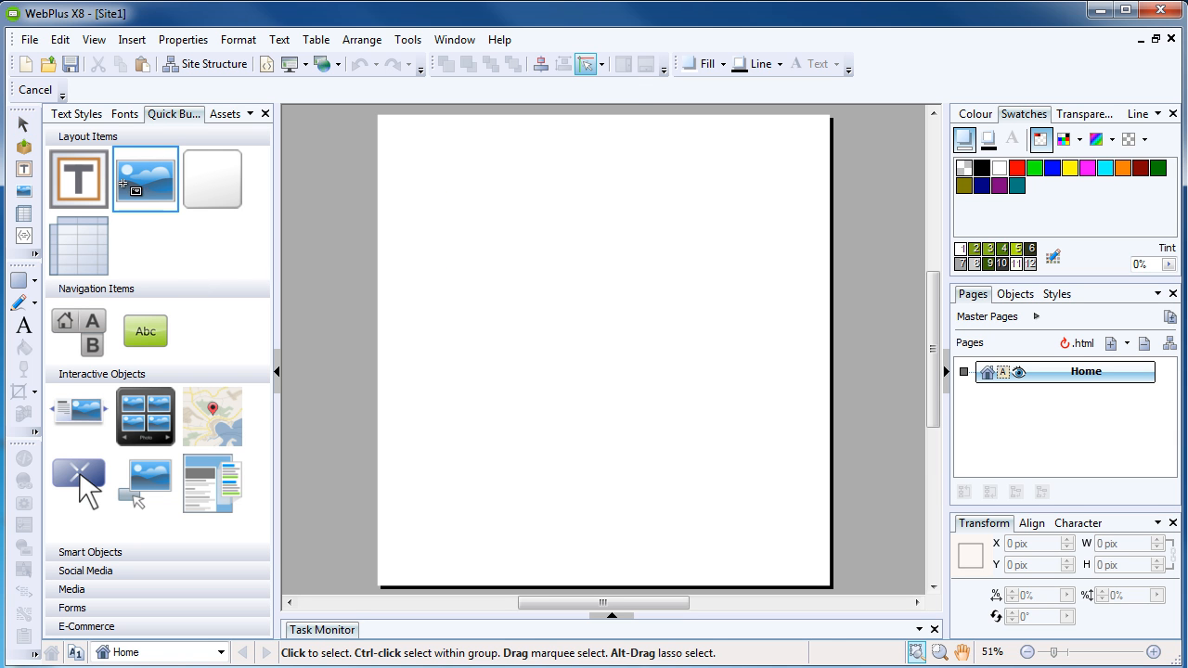
left_click(469, 290)
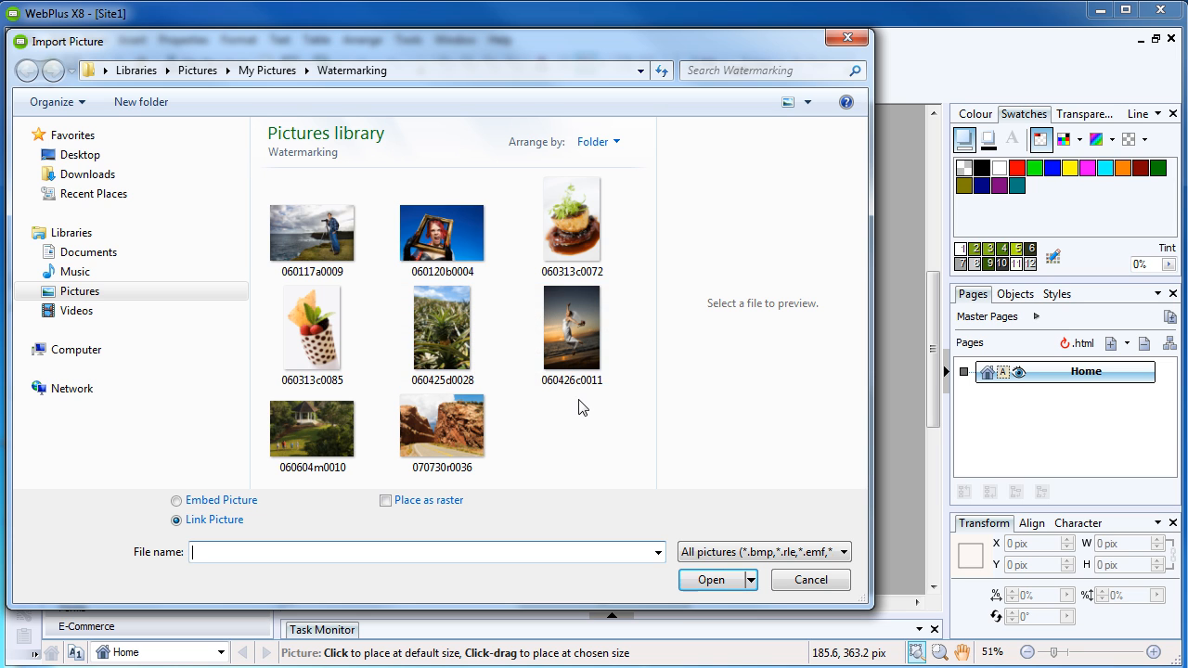
left_click(574, 359)
left_click(711, 580)
left_click(719, 584)
left_click_drag(670, 450, 667, 325)
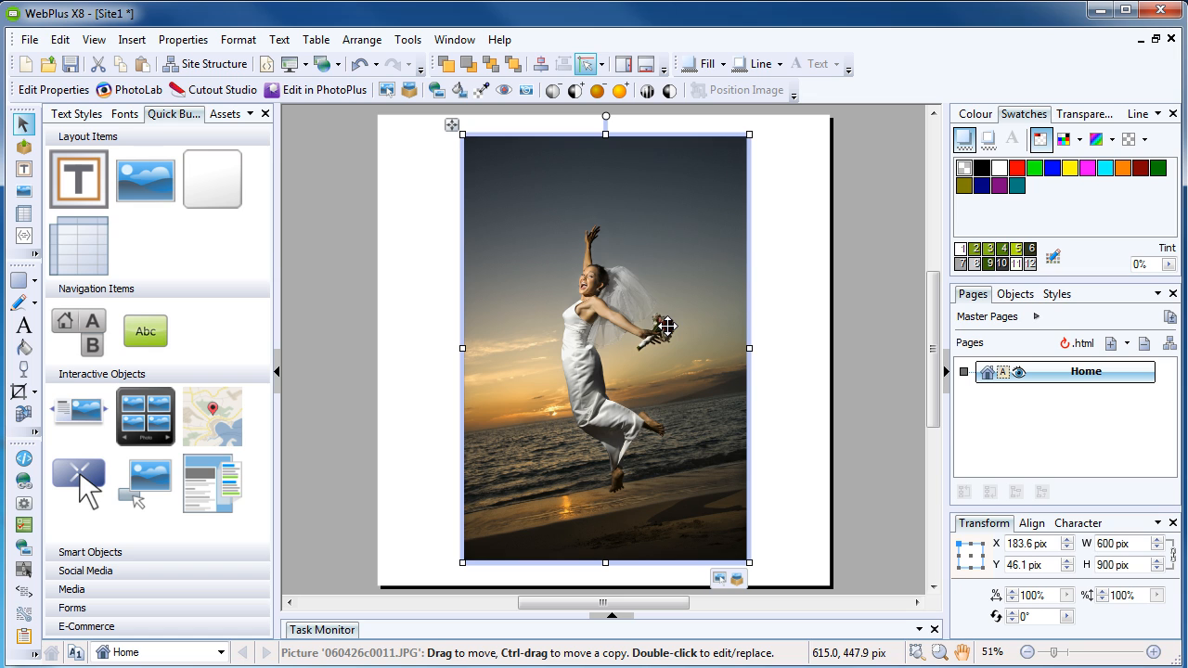
Step: Open the watermark settings for the placed picture and choose the padlock preset
left_click(526, 90)
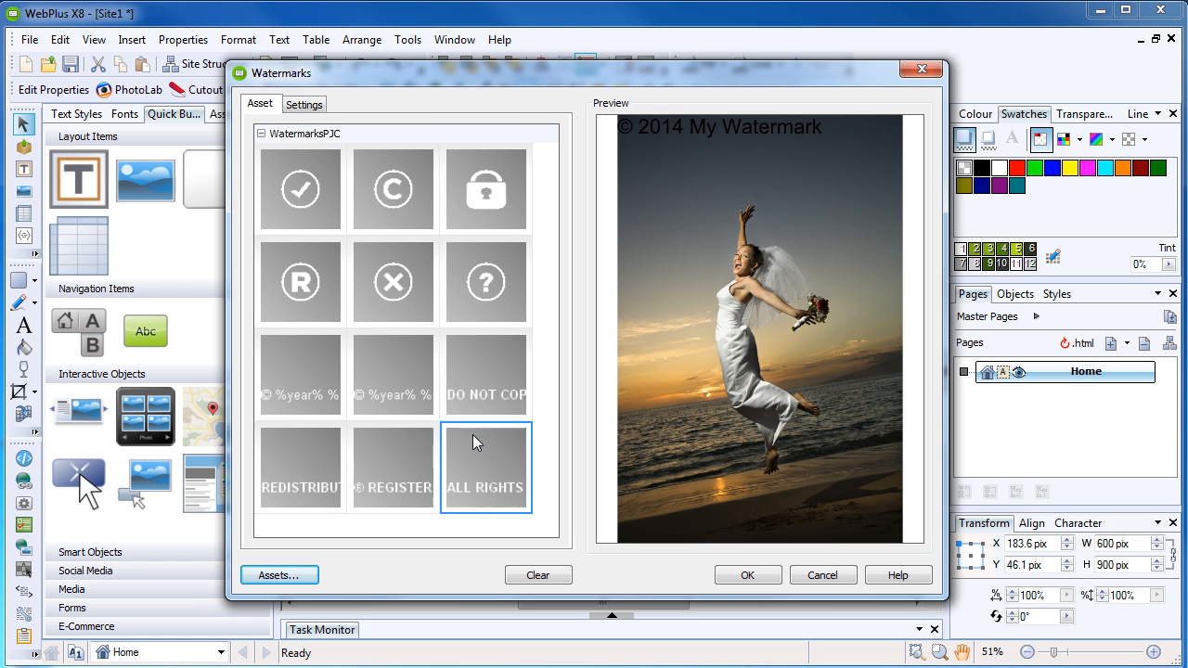
left_click(494, 196)
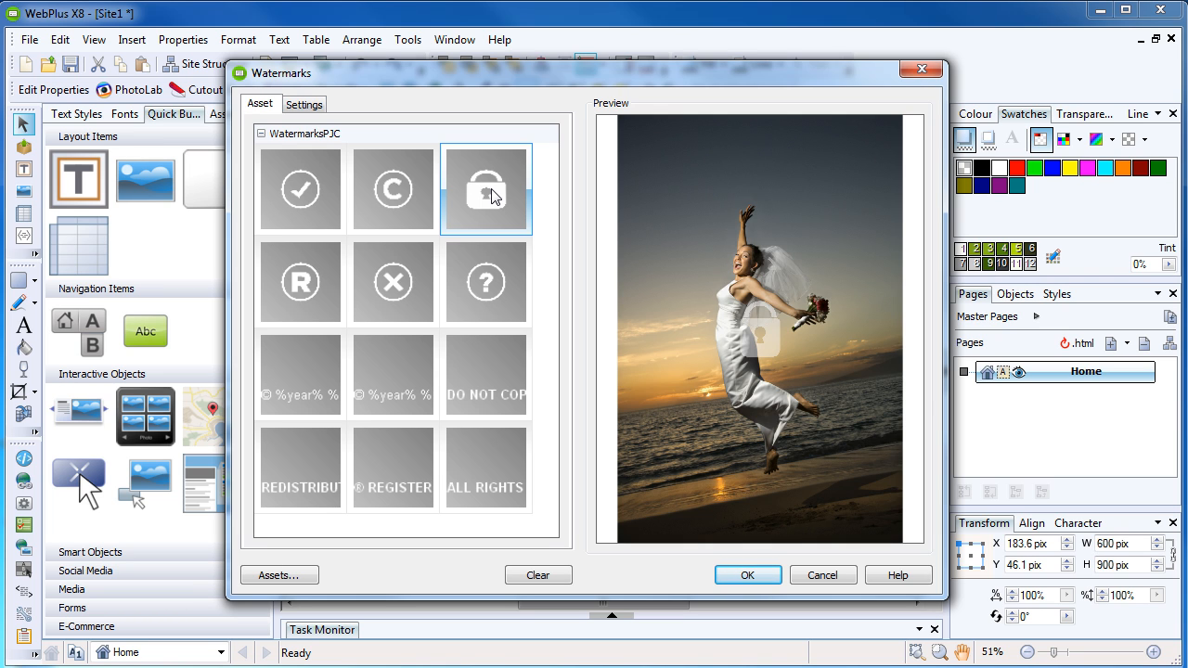
Step: Give the padlock image watermark a drop shadow, a scale of 200% and an opacity of 7
left_click(316, 107)
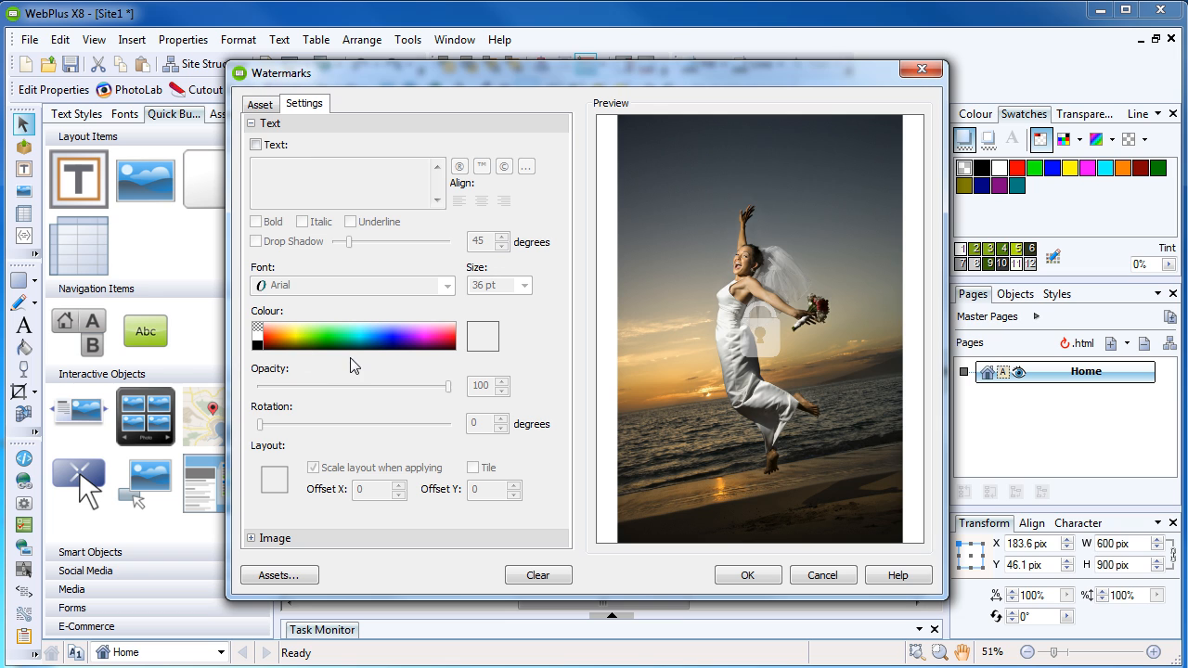
left_click(251, 538)
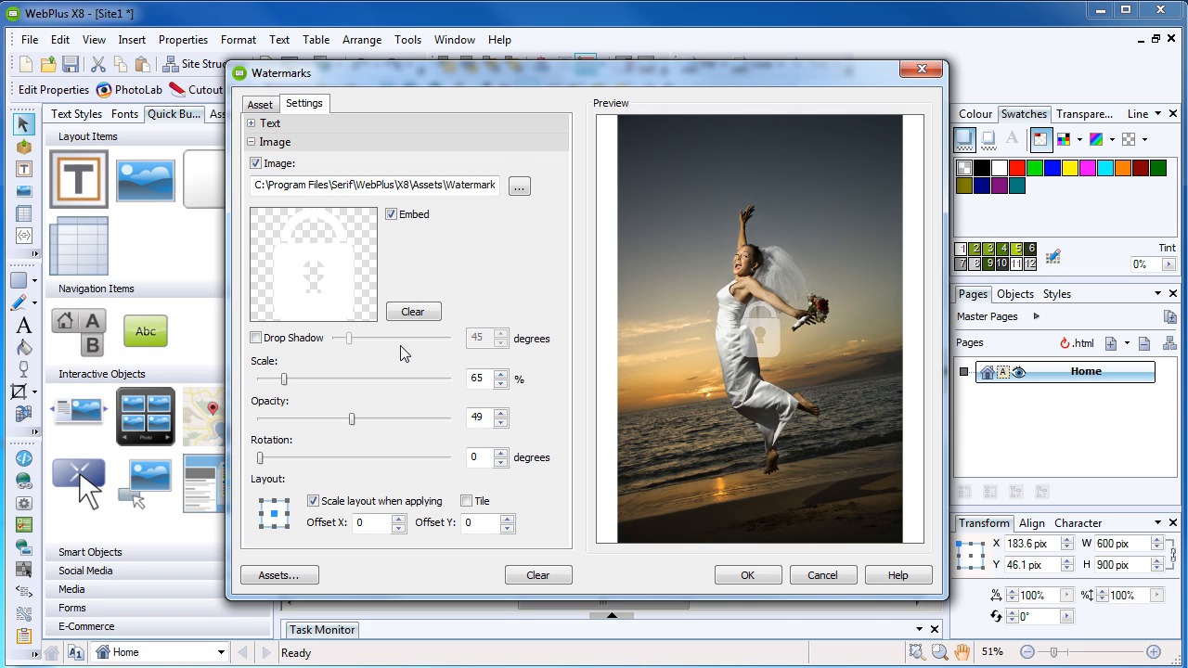
left_click(256, 339)
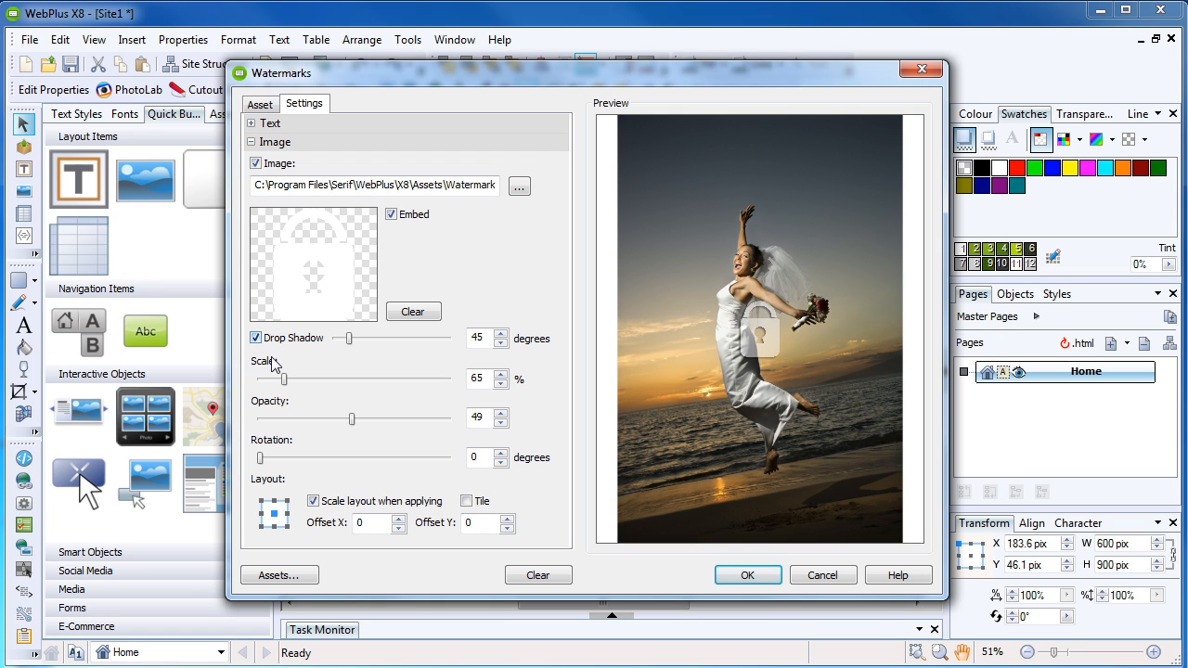
left_click_drag(486, 379, 456, 378)
type("200")
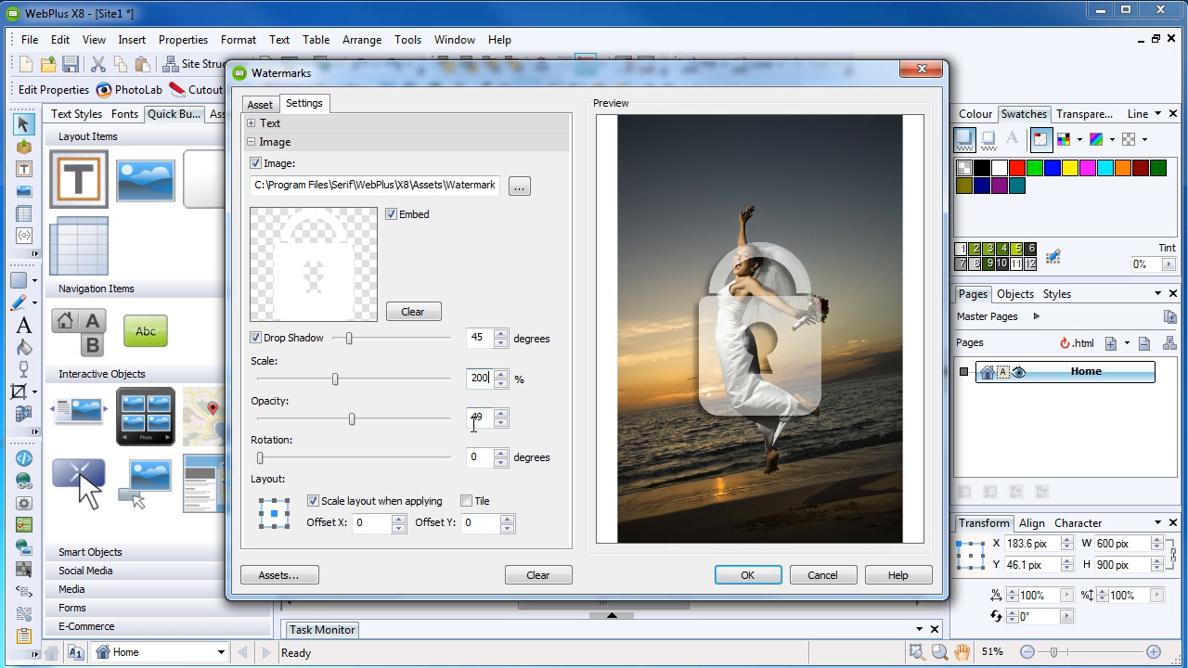
left_click_drag(353, 419, 274, 425)
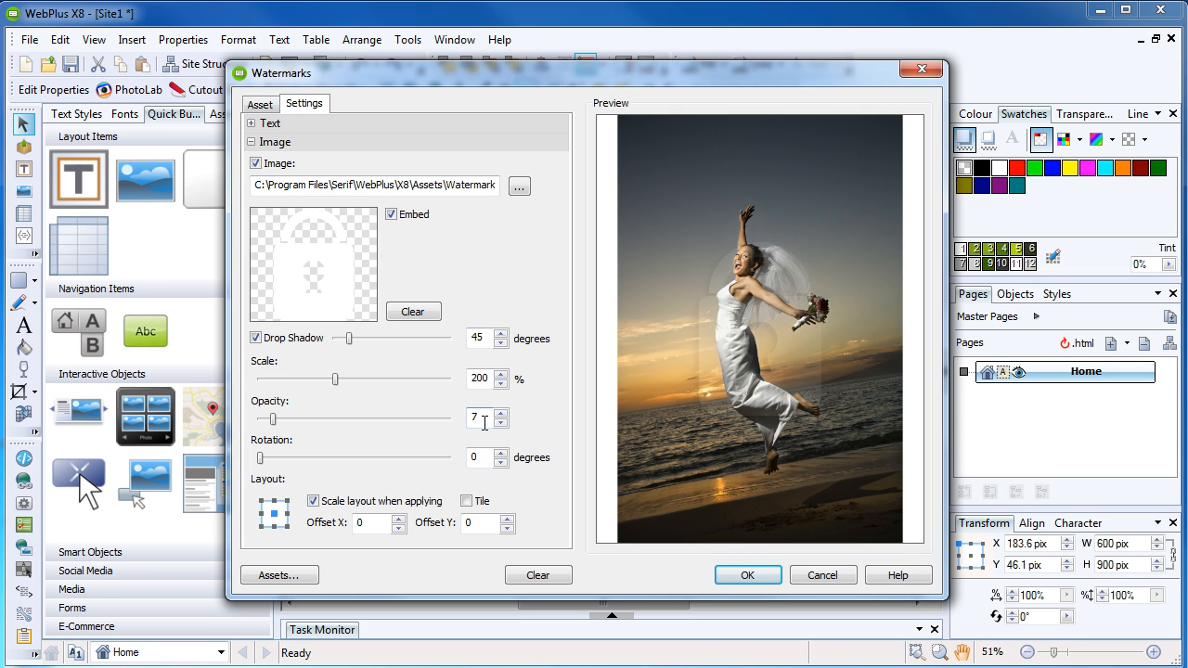
Step: Enable watermark text and enter "Copyright ©" followed by the photographer's full name and 2014
left_click(251, 124)
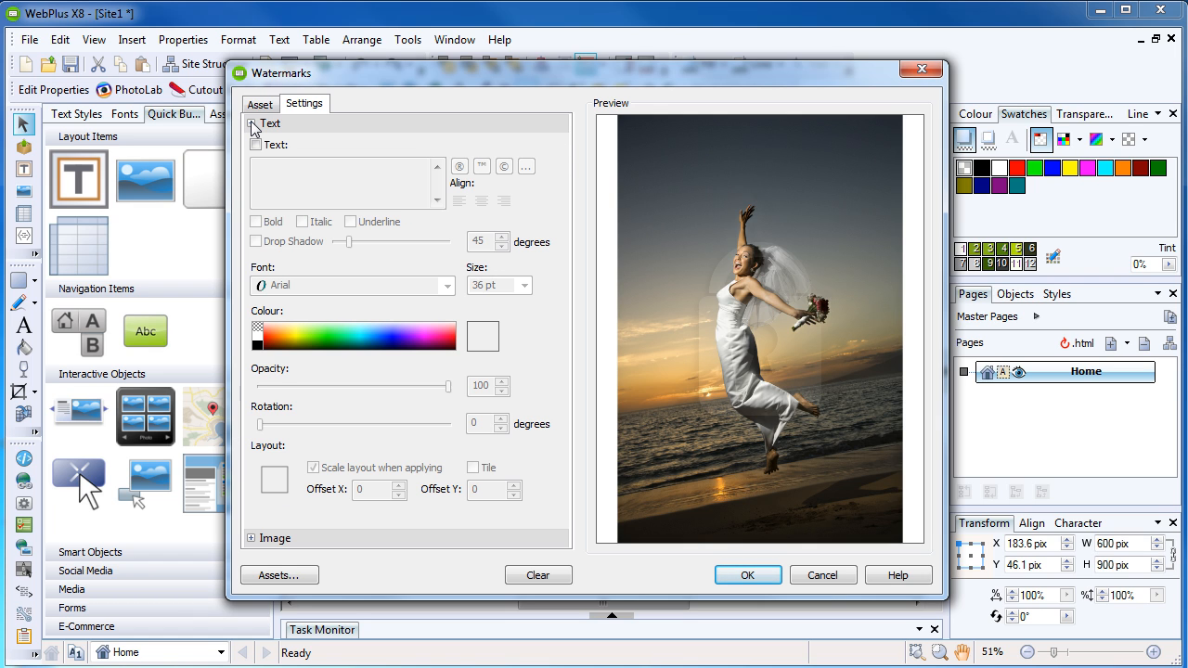
left_click(258, 146)
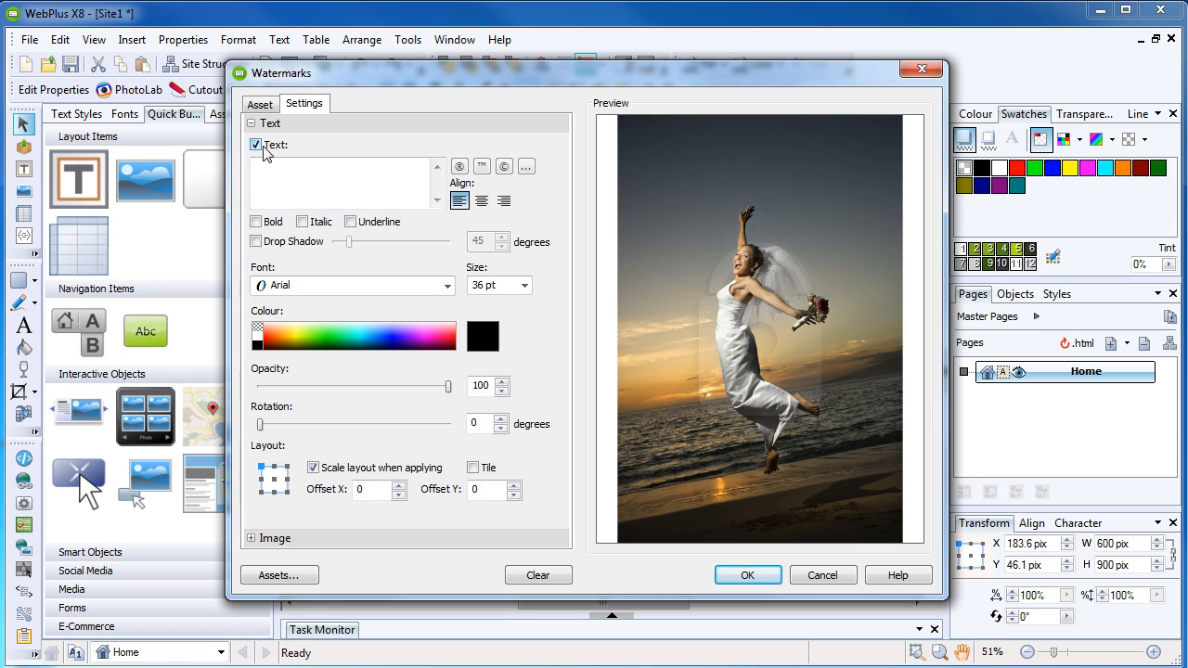
left_click(320, 175)
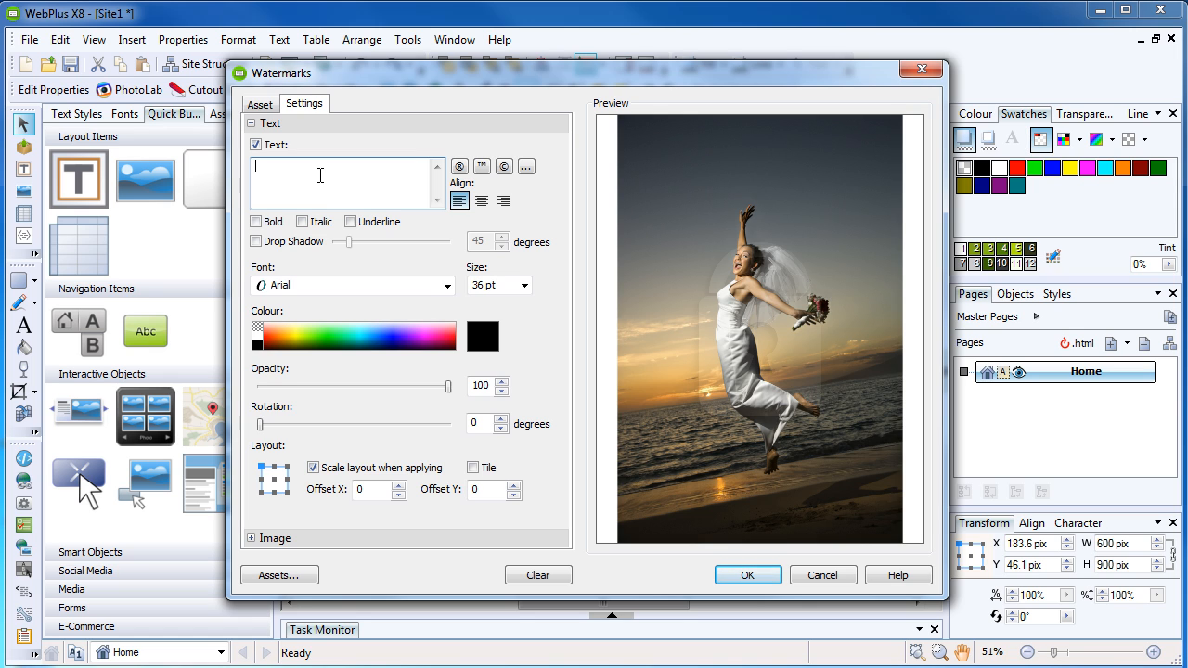
type("Copyright")
left_click(504, 167)
type("Ja")
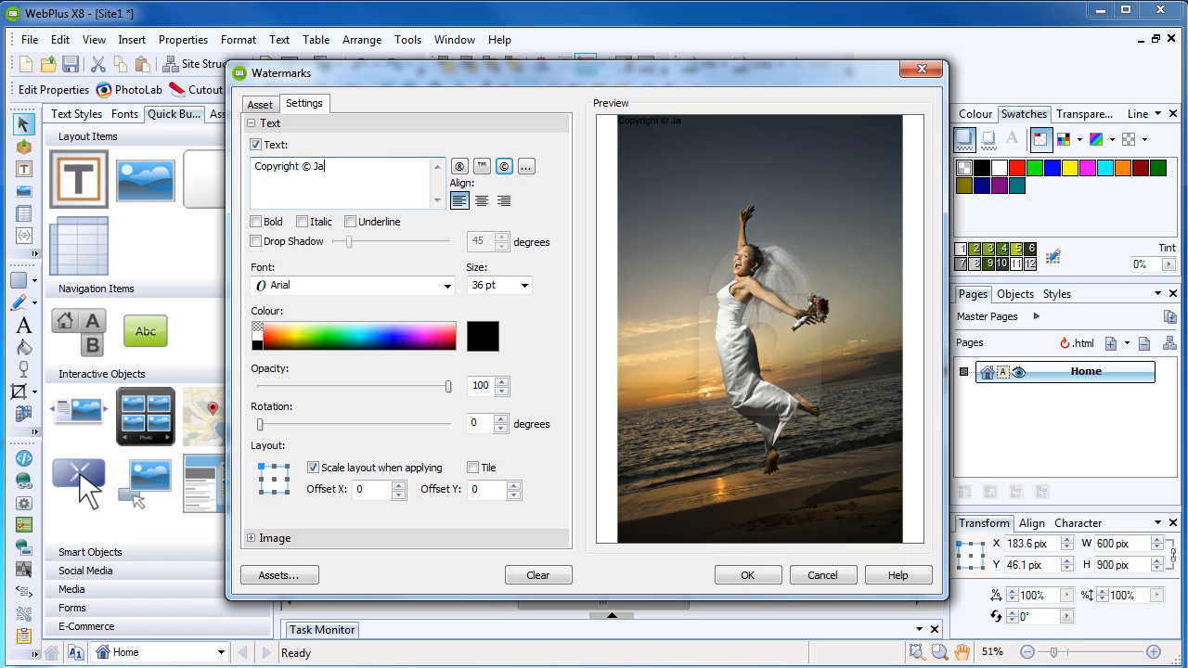
type("mes Ritson 2014")
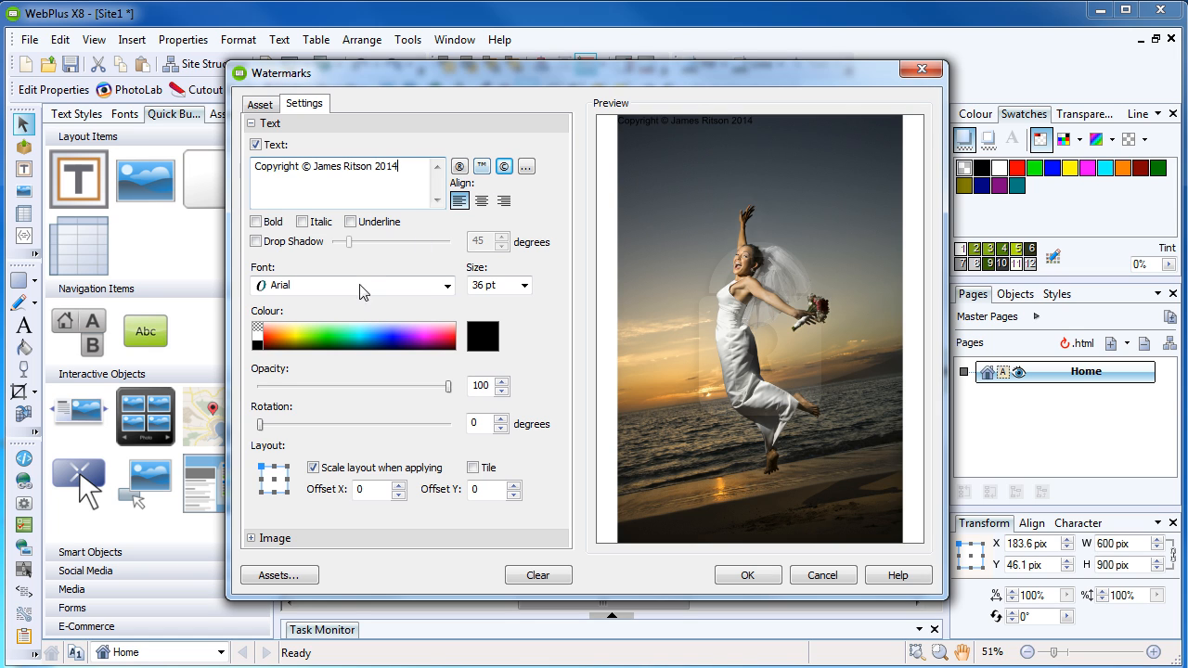
Step: Colour the watermark text white and anchor it to the picture's bottom-right corner
left_click(257, 341)
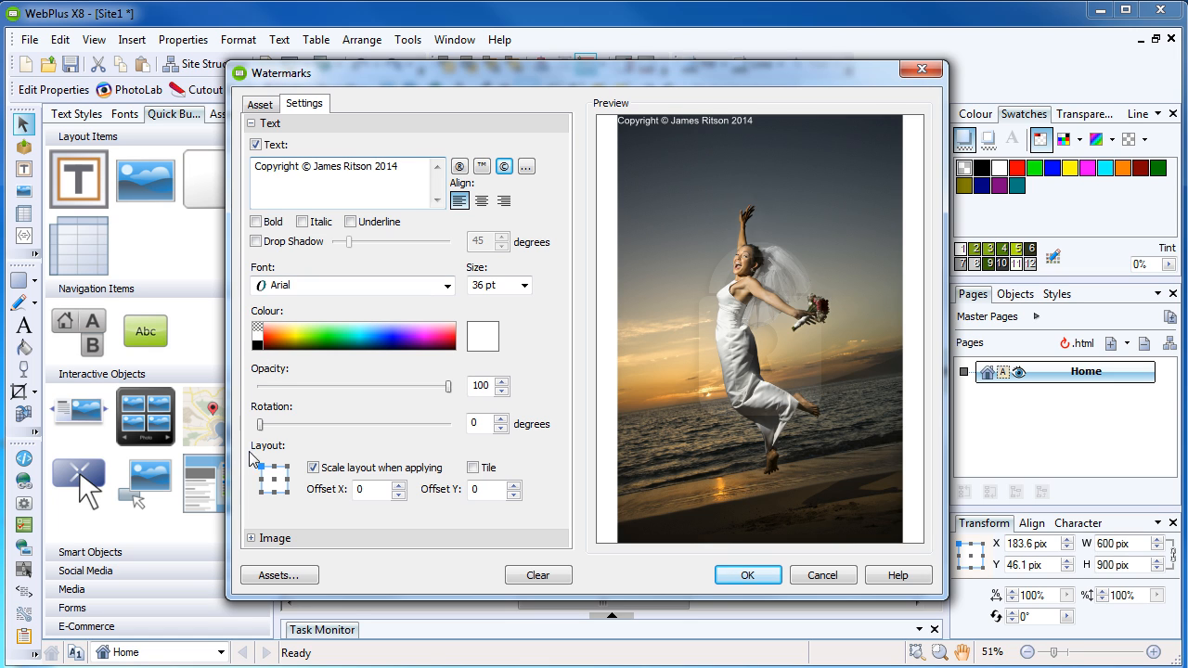
left_click(286, 493)
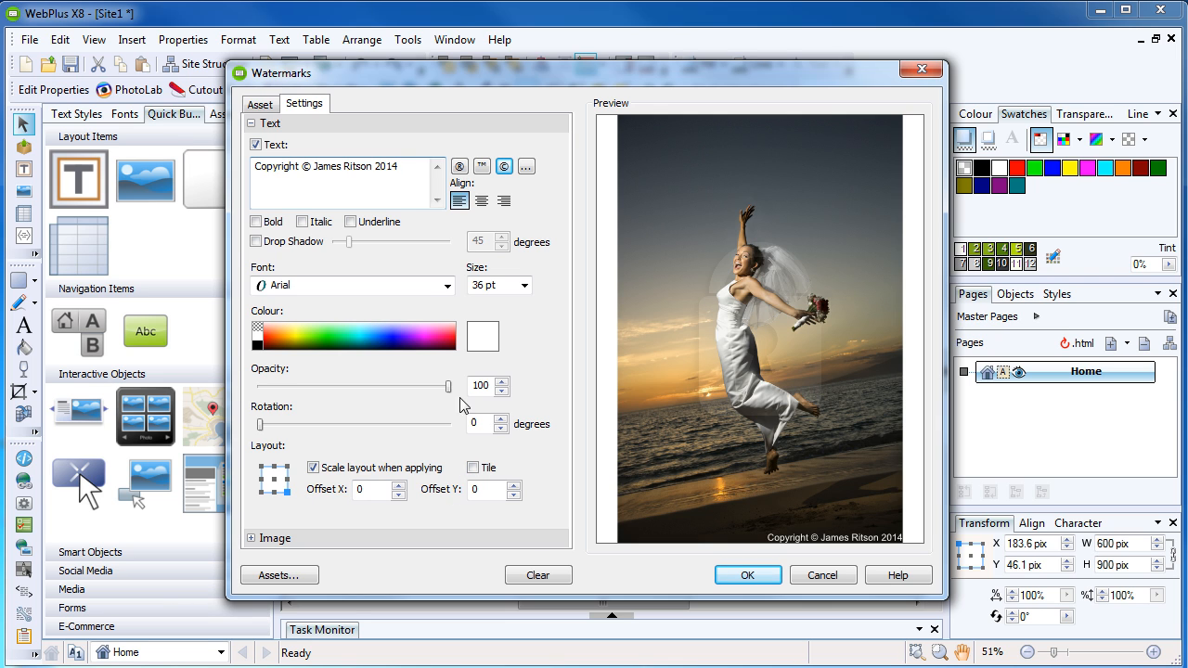
Step: Set the watermark text's size to 82 pt and its opacity to 70
left_click(524, 285)
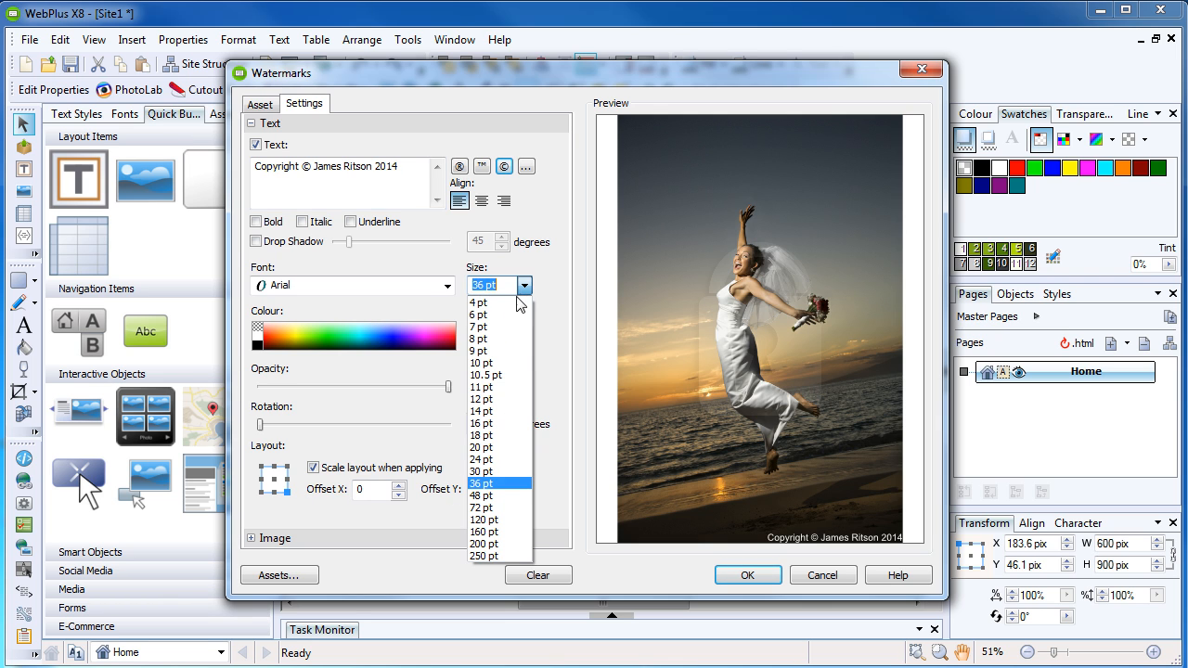
left_click(486, 509)
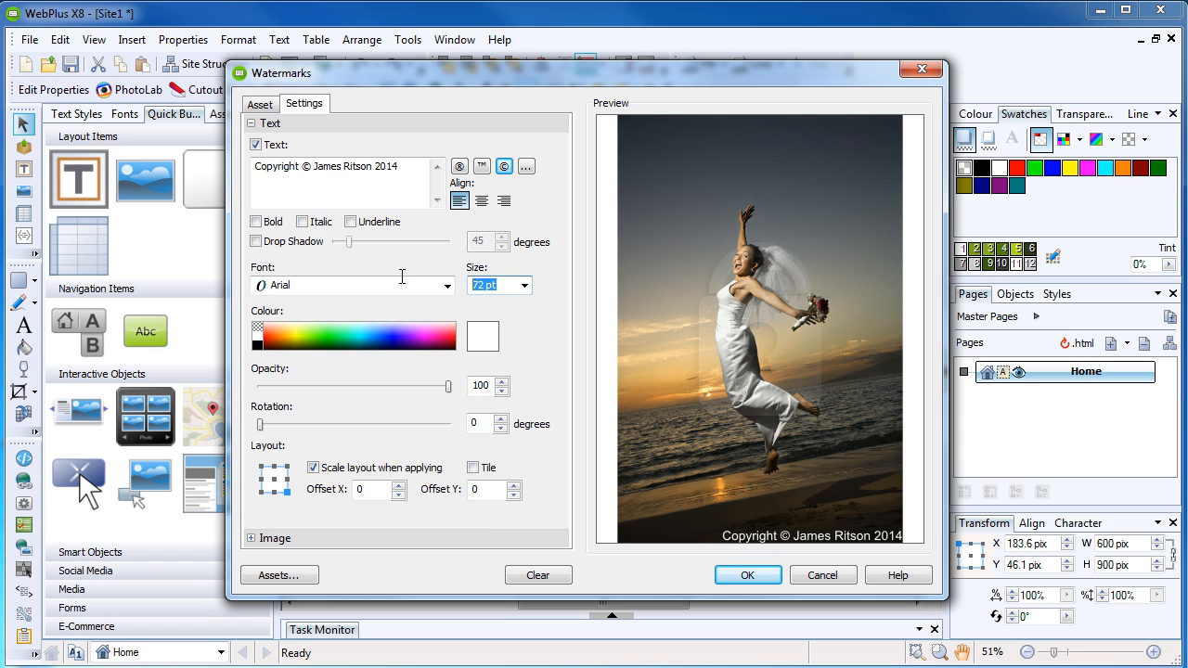
type("82")
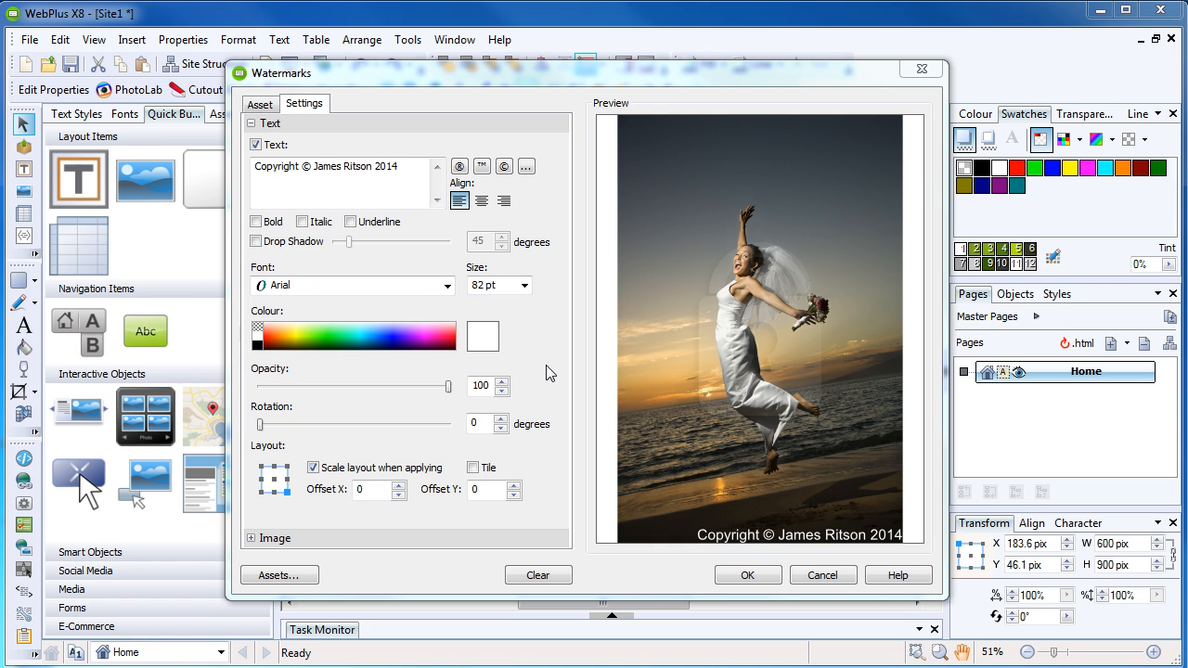
left_click_drag(492, 388, 454, 384)
type("70")
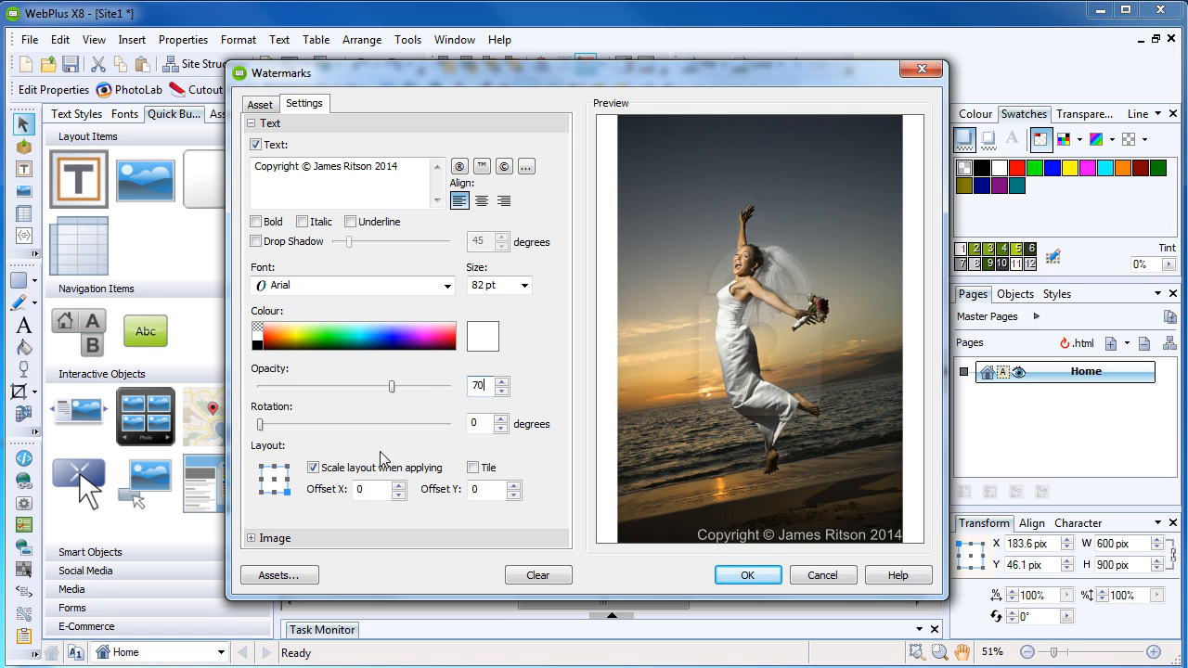
Step: Offset the watermark text from the picture's corner by -20 in both X and Y
left_click(492, 491)
left_click_drag(390, 492, 307, 497)
type("-20")
key("Tab")
type("-20")
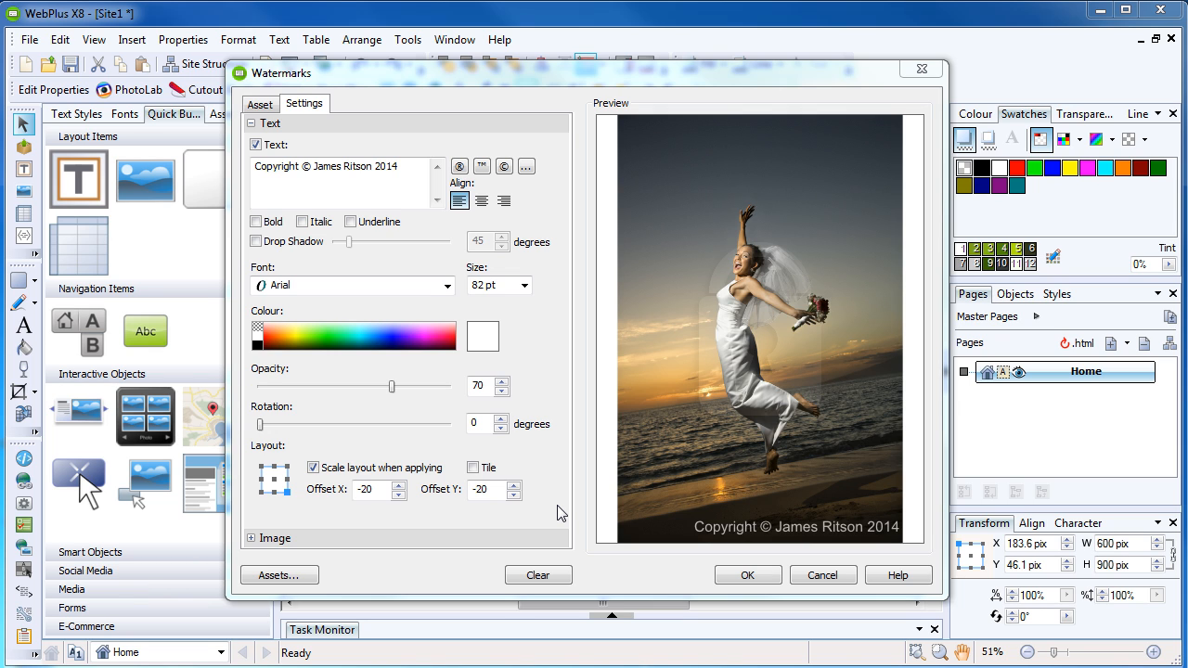
Step: Turn off the watermark text and replace the padlock with the JRM Watermark - Greyscale image from the Watermark Icons folder
left_click(256, 146)
left_click(250, 123)
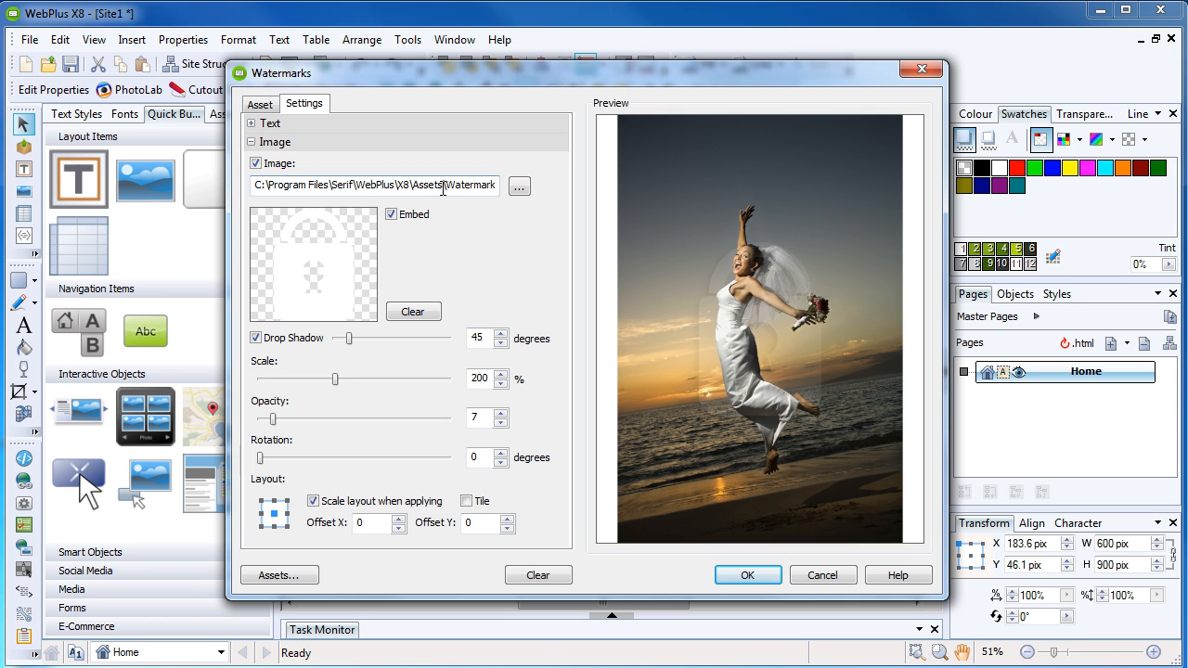
left_click(517, 190)
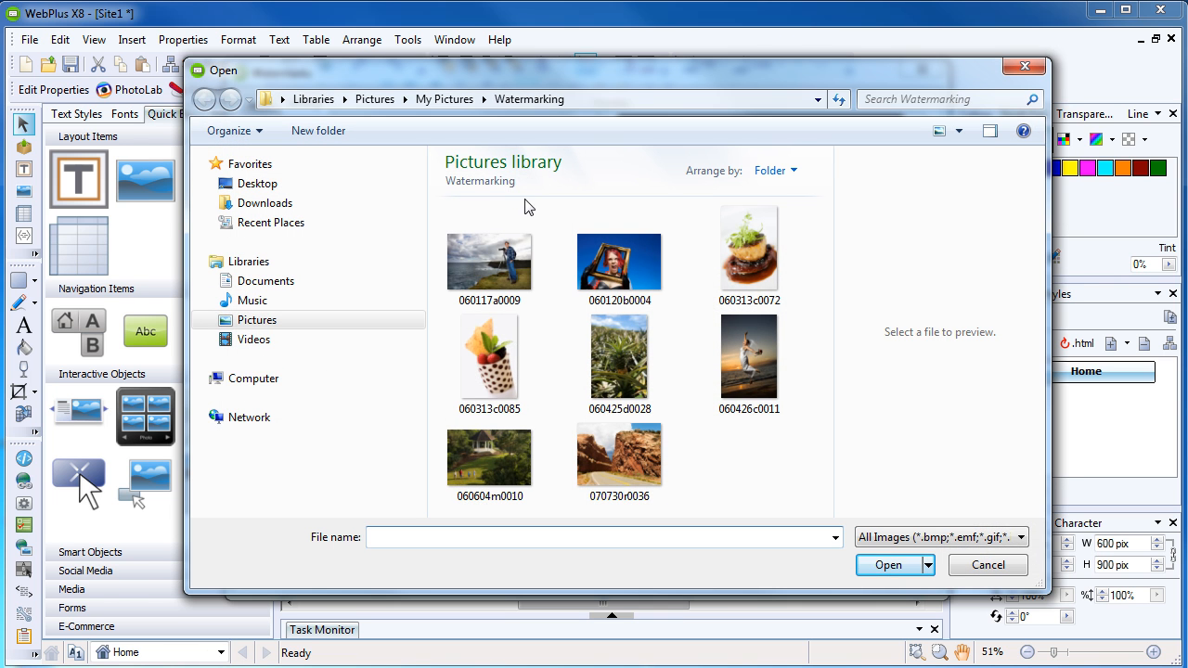
left_click(454, 100)
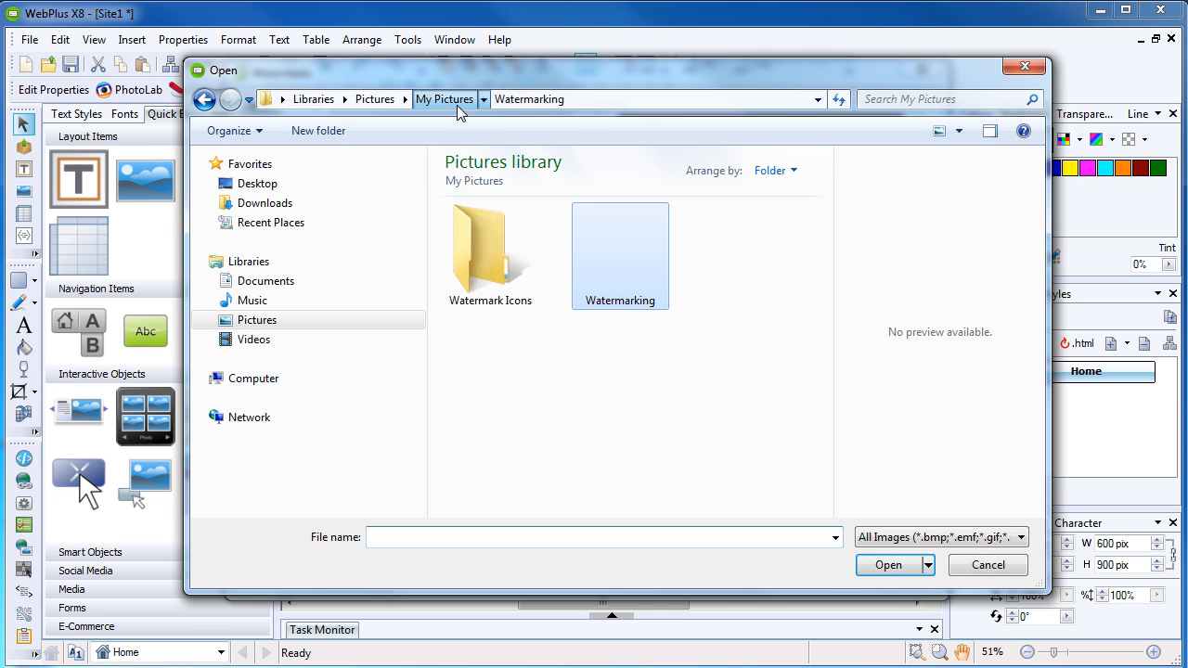
double_click(490, 267)
left_click(492, 251)
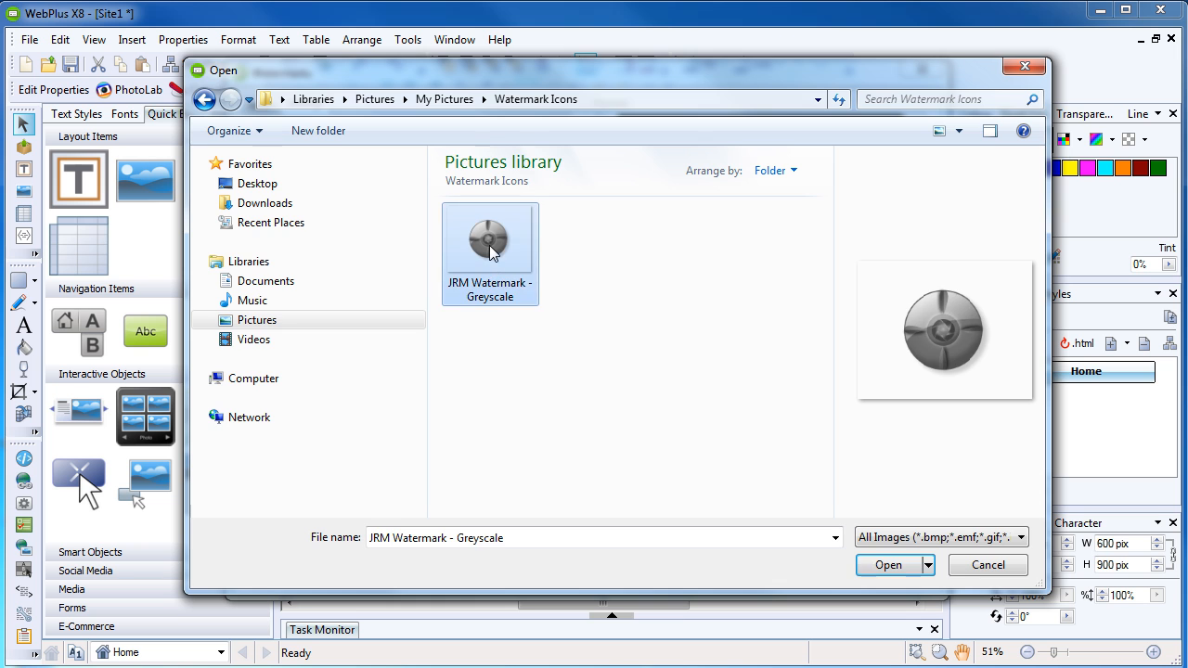
left_click(889, 565)
Step: Set the logo watermark to 121% scale and an opacity of 11, without a drop shadow, and apply it to the picture
left_click_drag(333, 386, 307, 388)
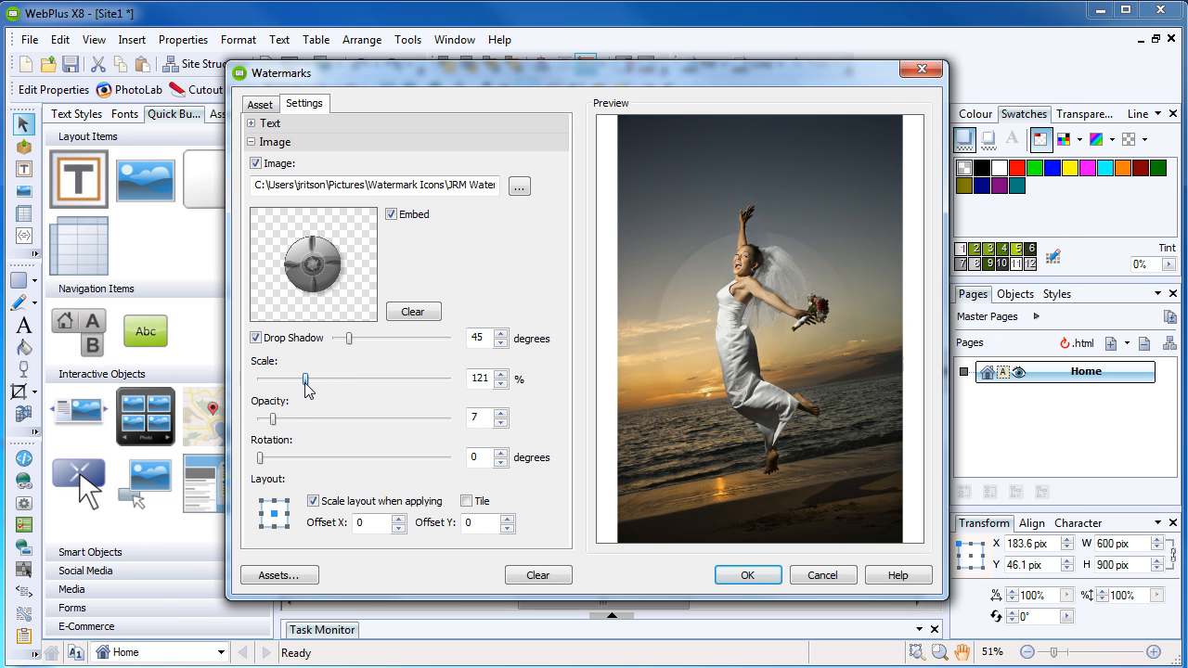
mouse_move(276, 426)
left_mouse_down()
mouse_move(300, 427)
mouse_move(285, 429)
left_mouse_up()
left_click(316, 340)
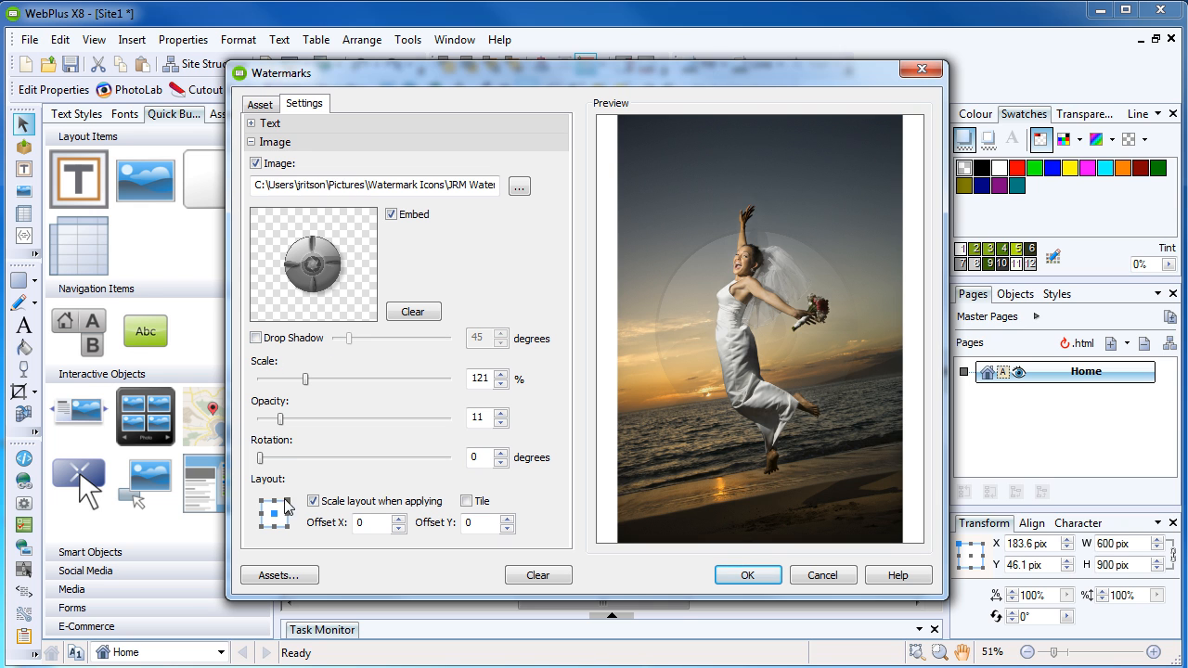
left_click_drag(304, 429, 278, 423)
left_click(747, 575)
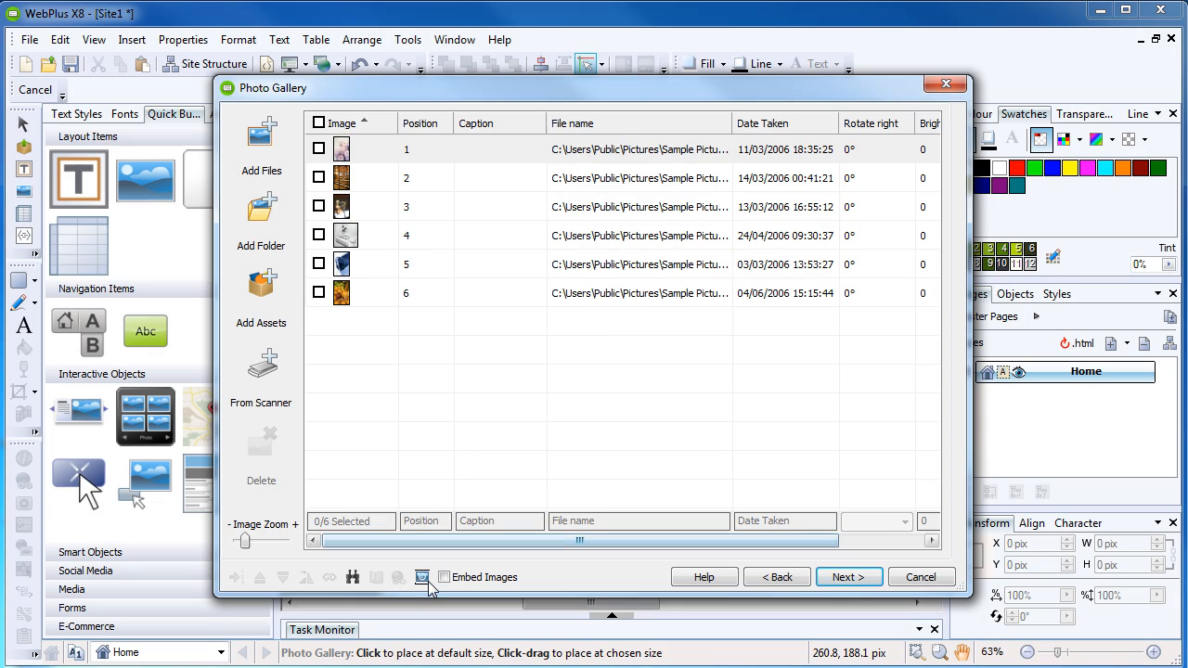
Step: Add the padlock watermark to the gallery photos with a drop shadow, 124% scale and an opacity of 14
left_click(424, 579)
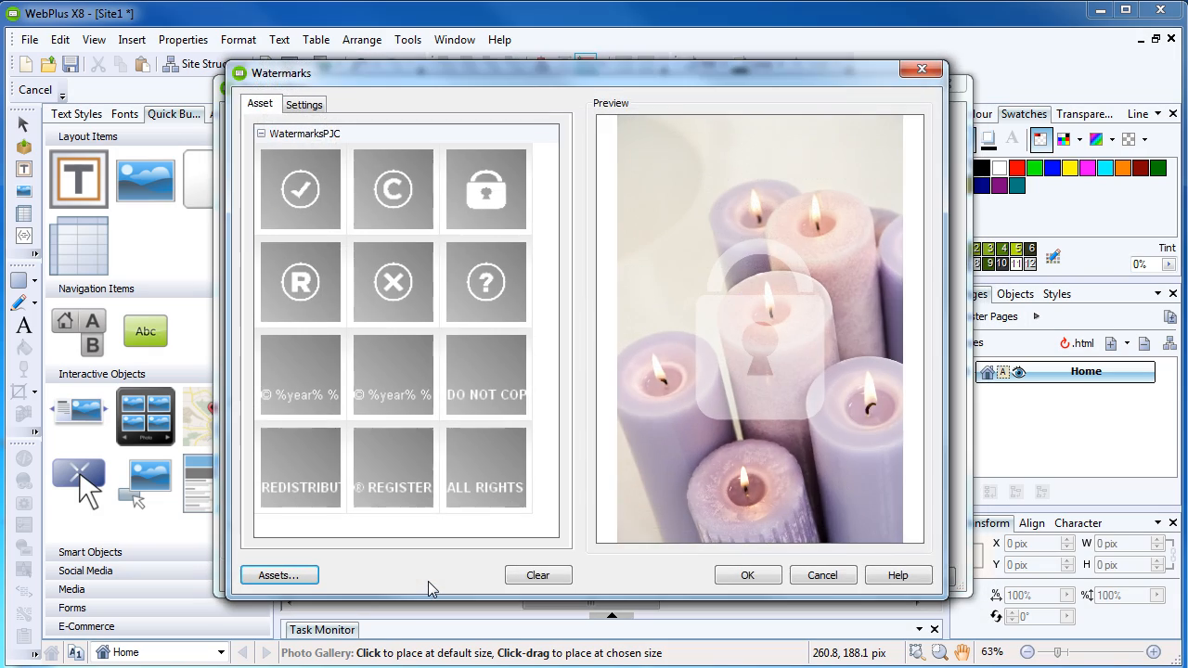
left_click(305, 105)
left_click(306, 340)
left_click_drag(284, 379, 306, 378)
left_click_drag(351, 418, 292, 433)
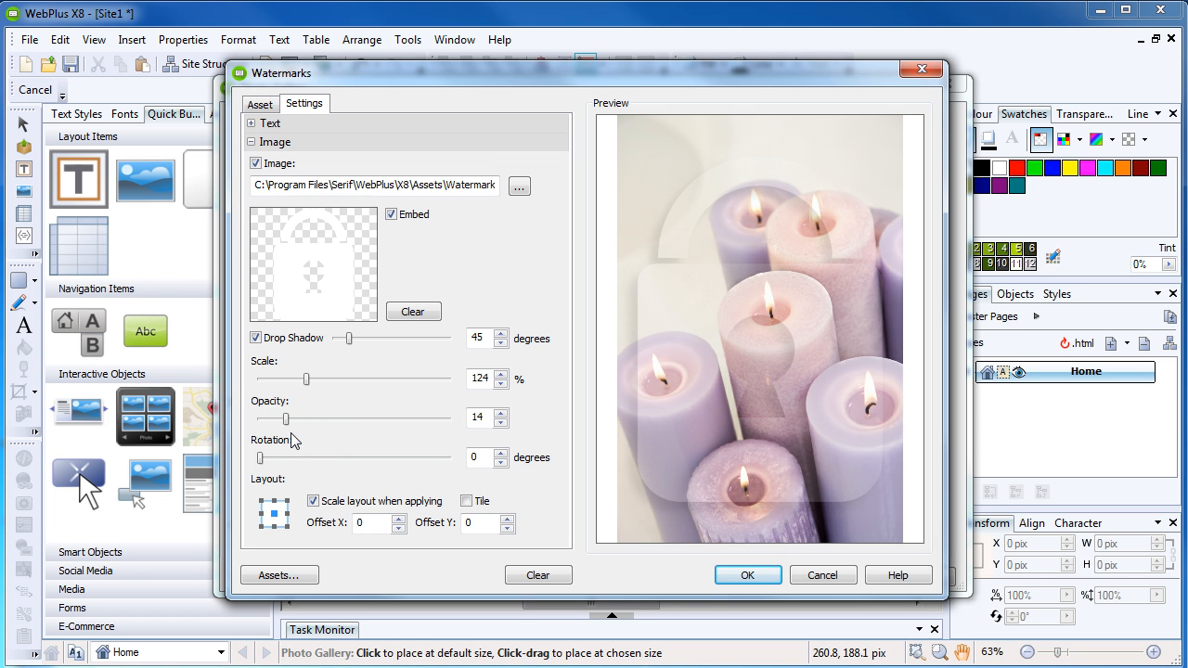
left_click(744, 574)
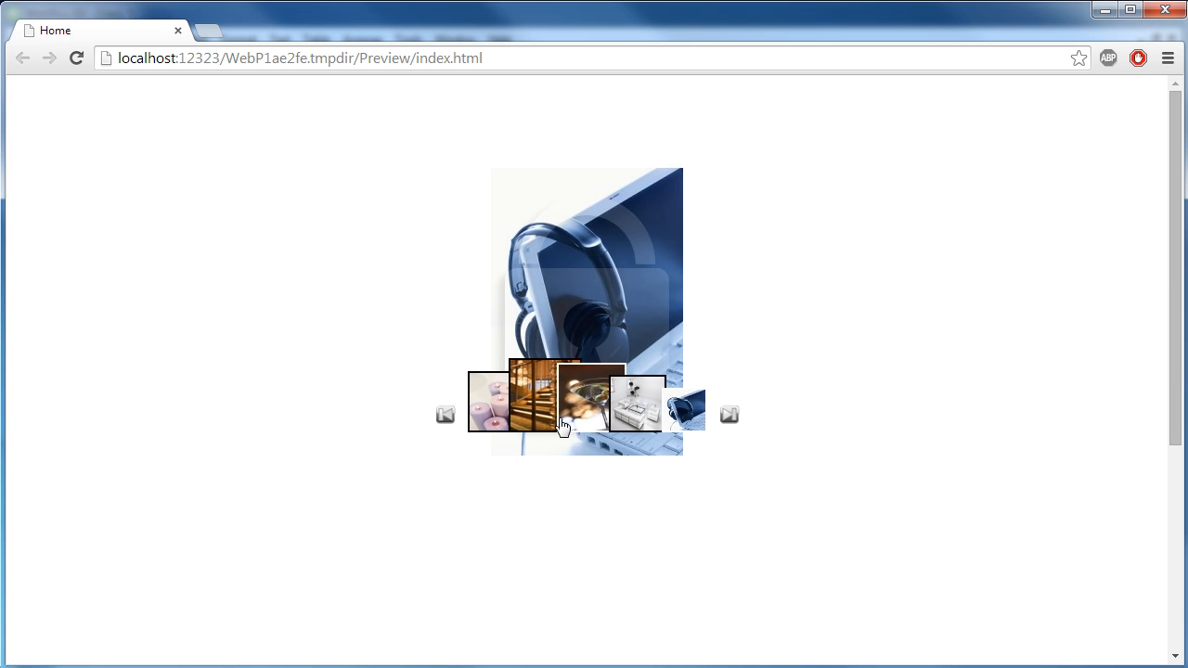
Step: Browse several photos in the padlock gallery and the registered-symbol gallery in the browser preview to check their watermarks
left_click(553, 425)
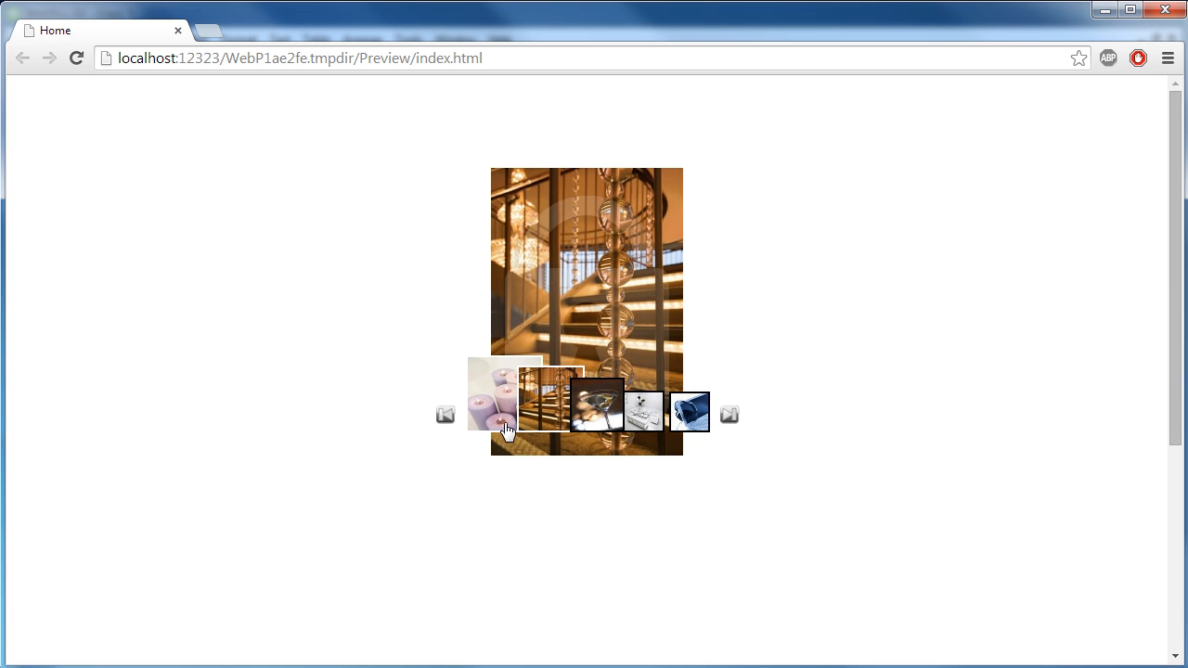
left_click(731, 416)
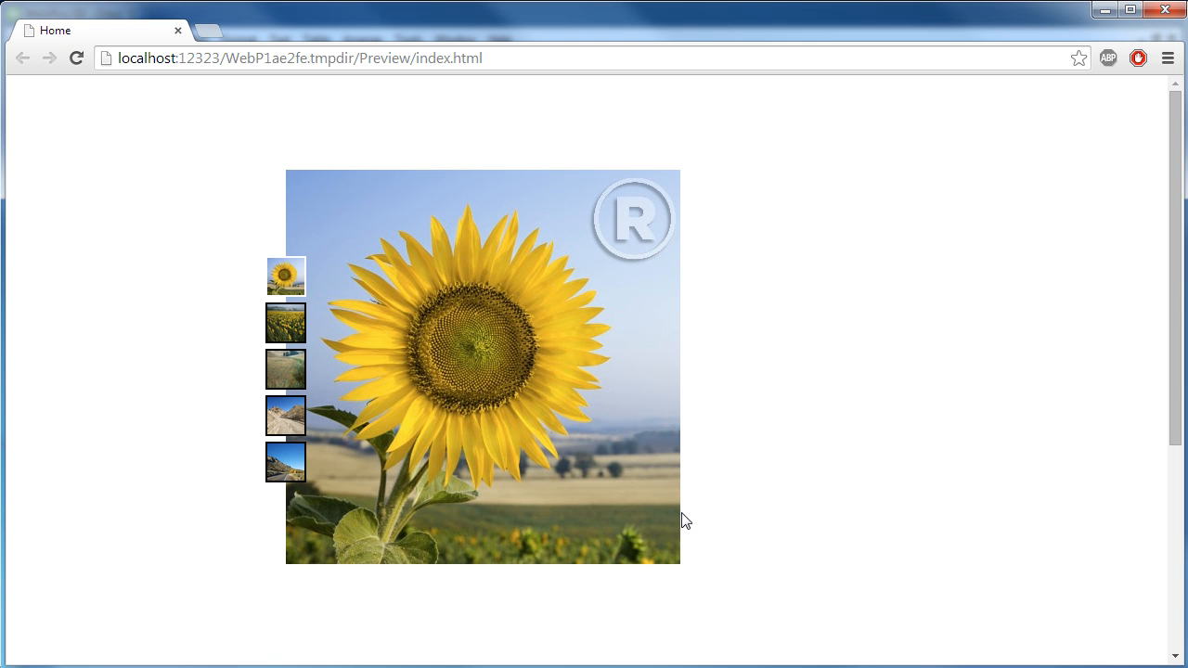
left_click(275, 330)
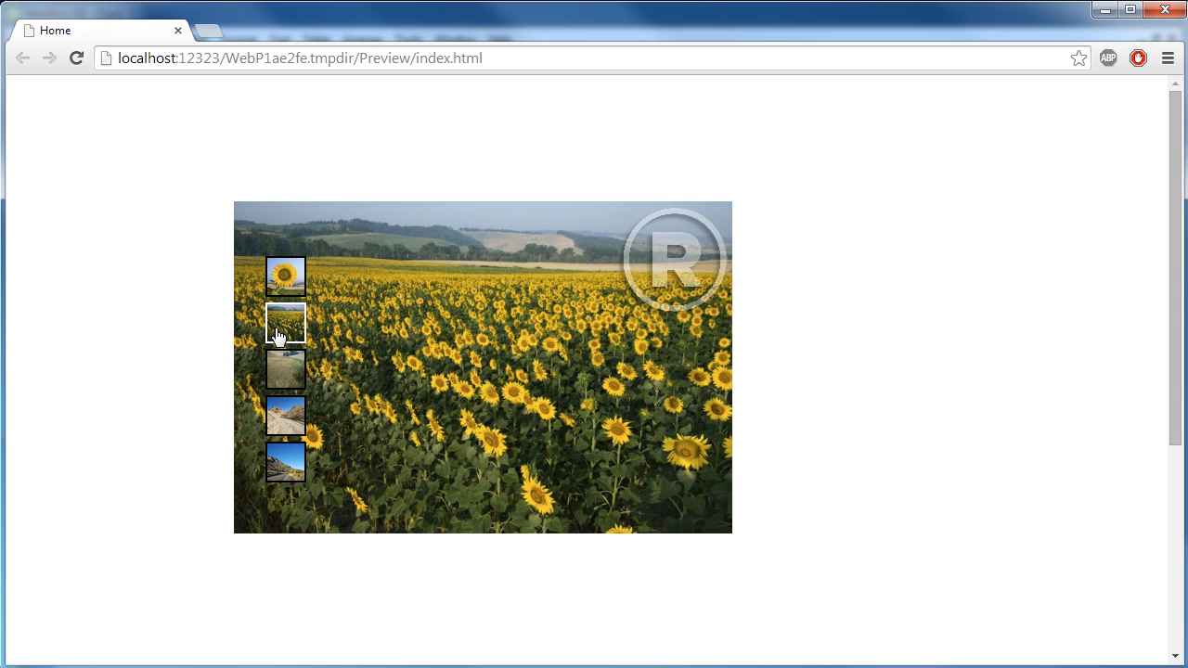
left_click(274, 367)
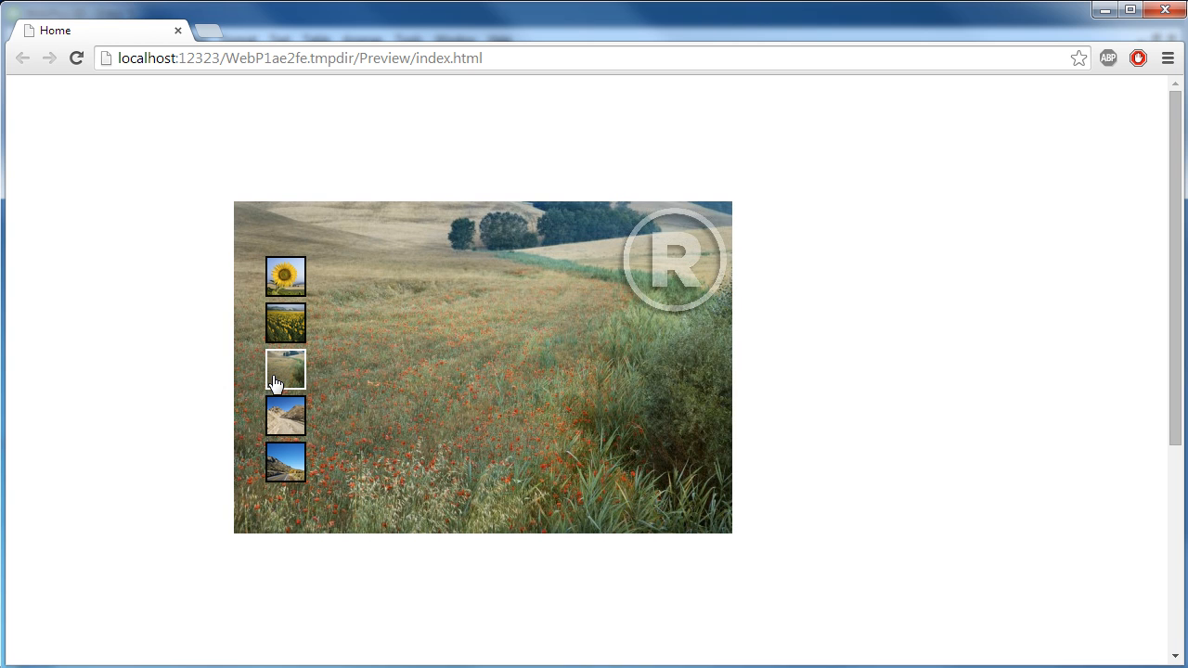
left_click(283, 411)
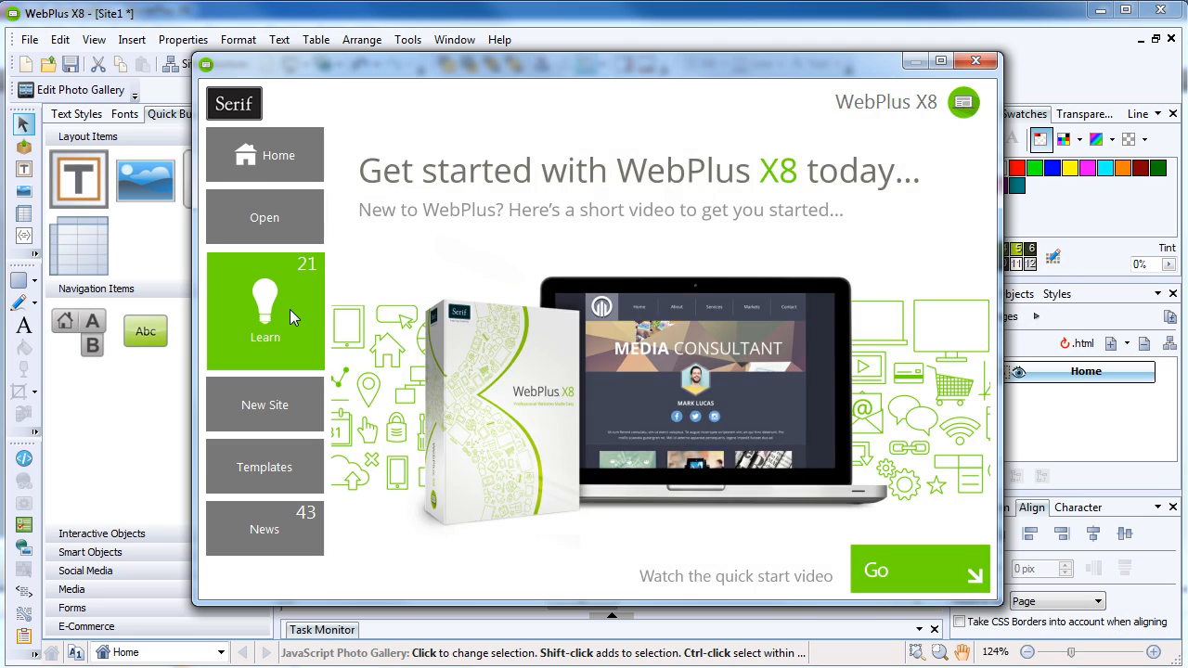
Step: Show the Learn resources with the tutorial articles and videos in the WebPlus X8 startup window
left_click(289, 308)
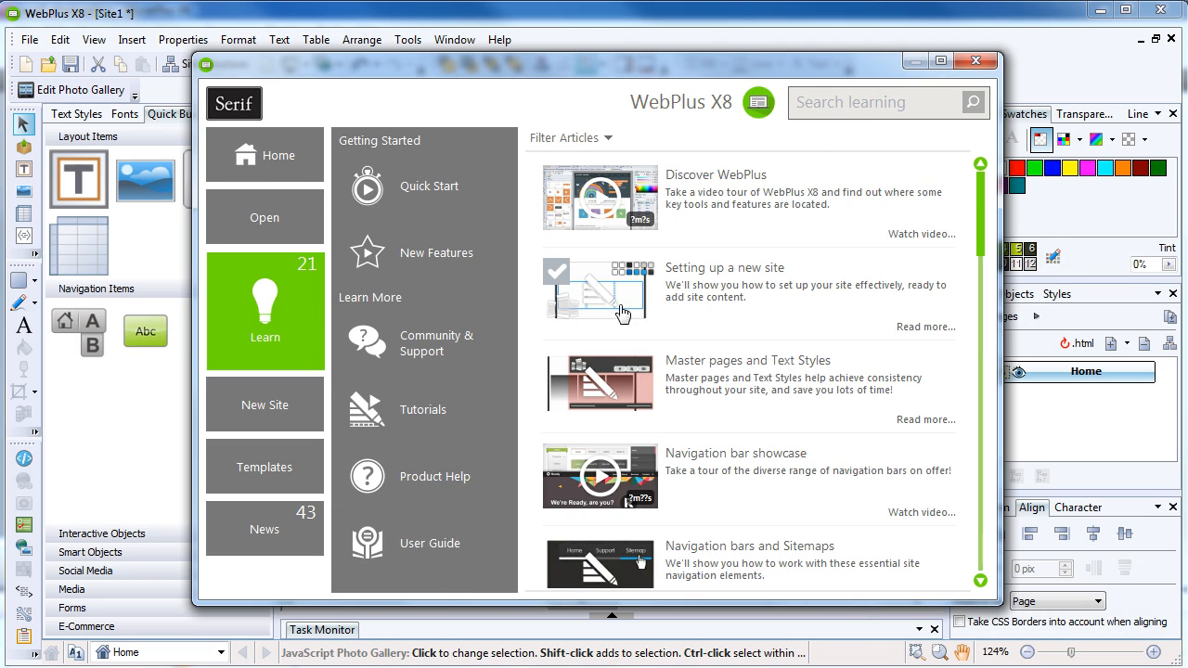